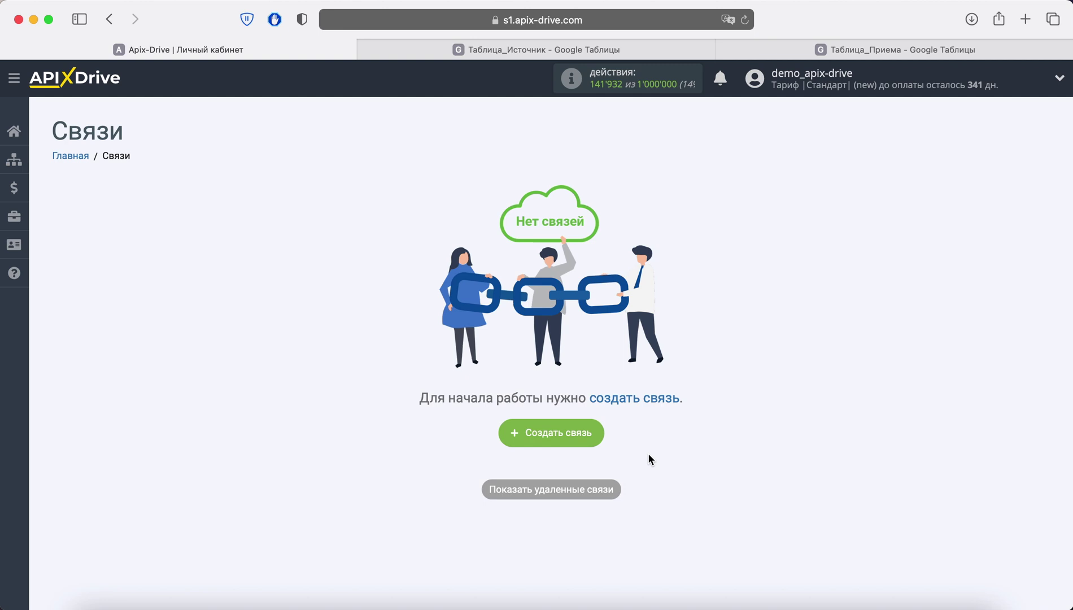
- Create a new ApiX-Drive connection ('Новая связь 23') from the Связи page
left_click(589, 433)
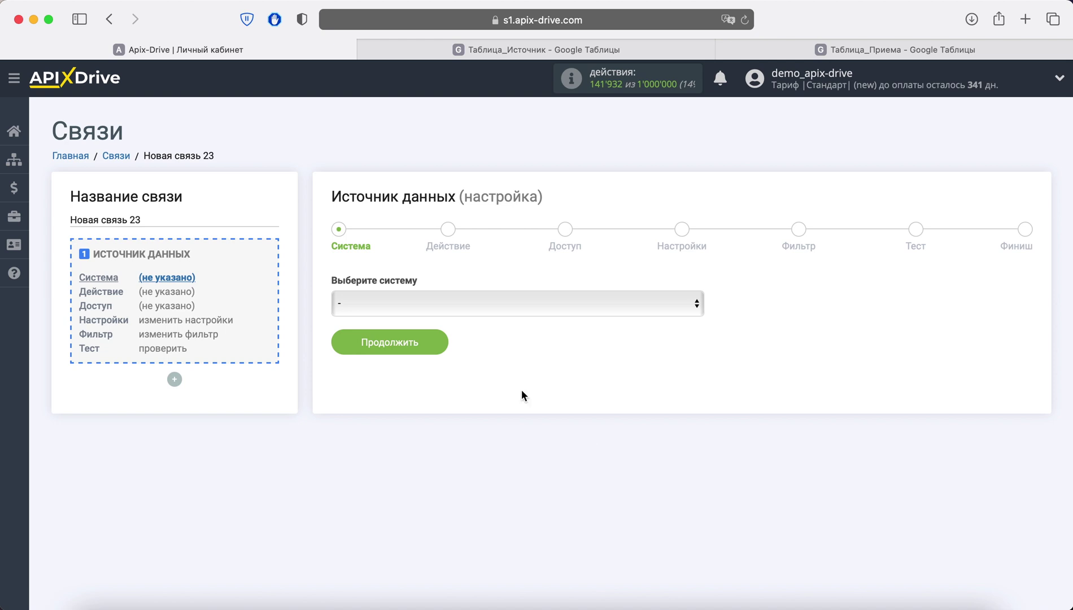
- Choose Google Sheets as the data source system
left_click(509, 306)
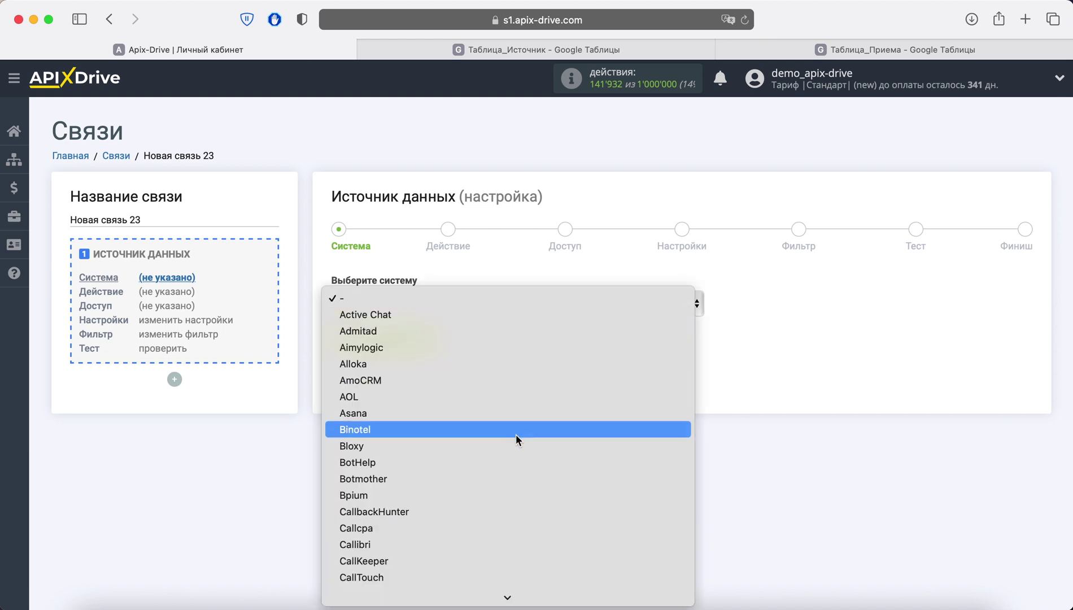
scroll(516, 435, "down", 5)
scroll(516, 435, "down", 2)
scroll(516, 435, "down", 2)
scroll(517, 434, "down", 1)
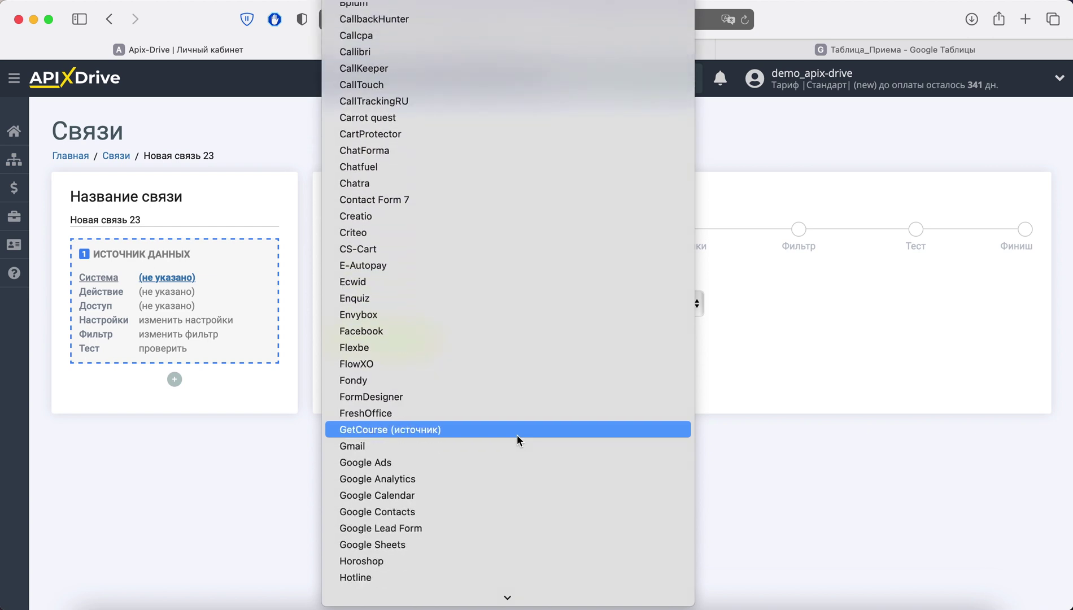
left_click(443, 544)
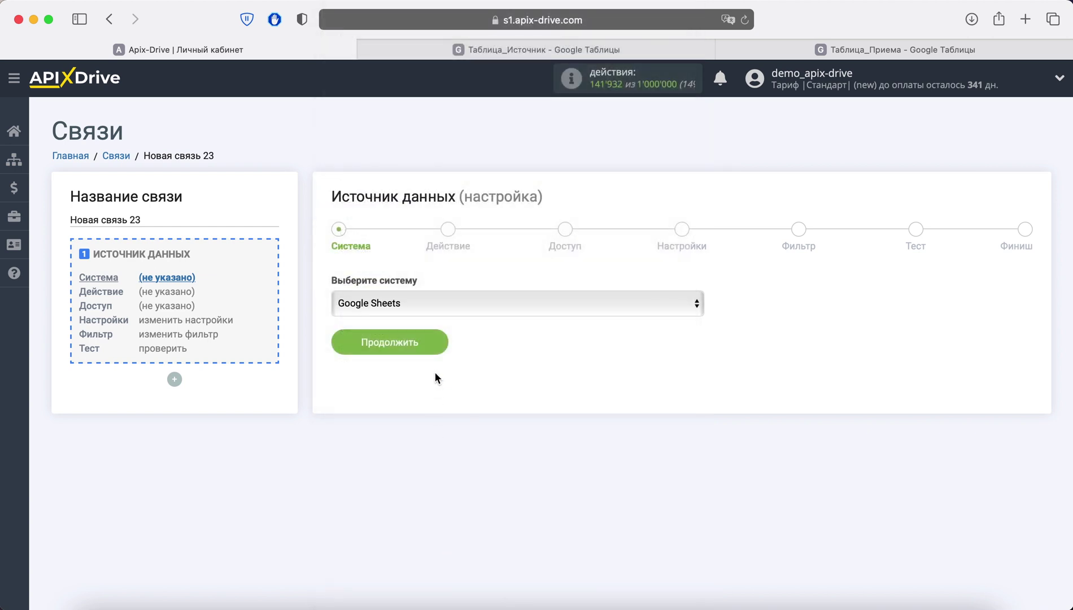
left_click(430, 338)
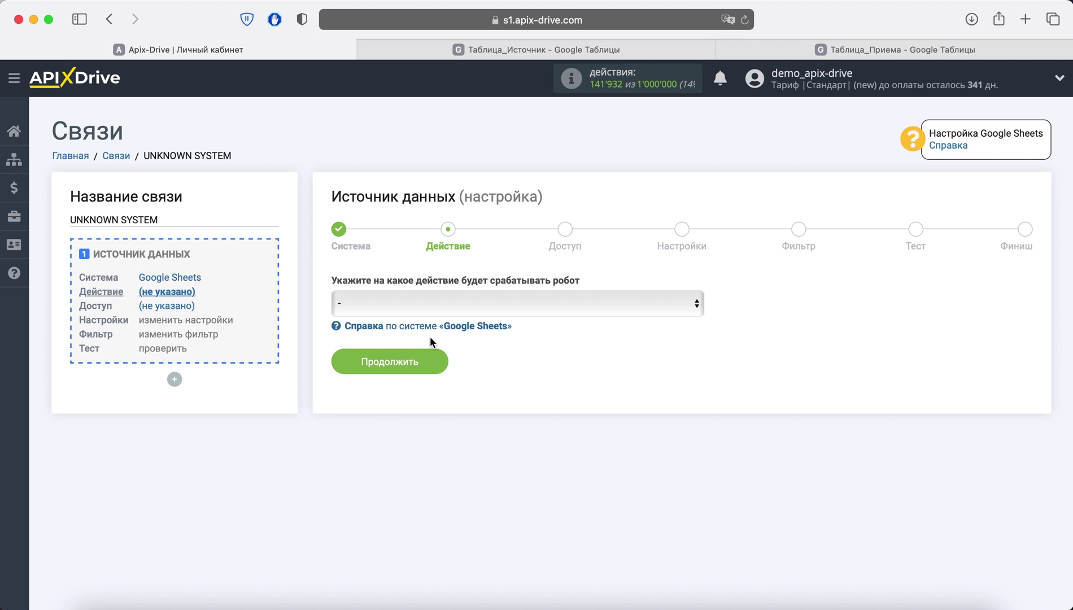
- Set the source action to 'Загрузить строки (новые)'
left_click(465, 305)
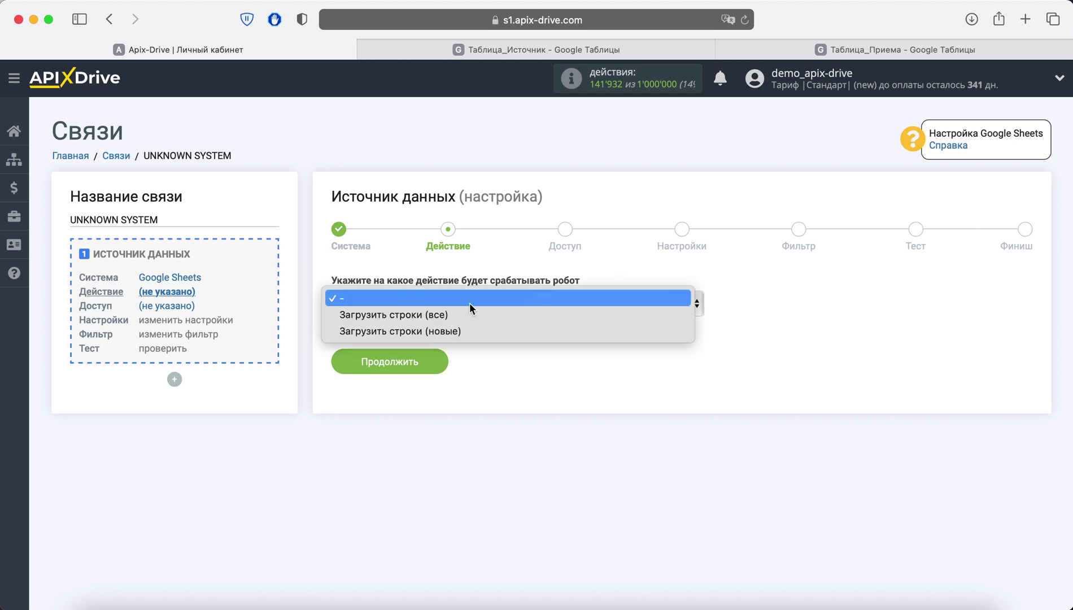
left_click(481, 331)
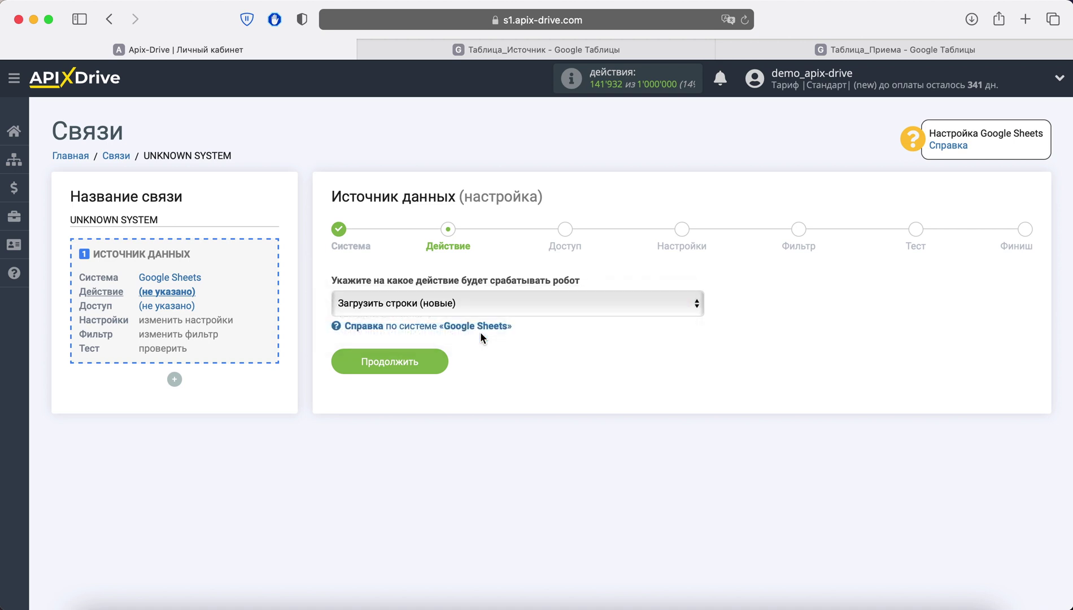
left_click(438, 358)
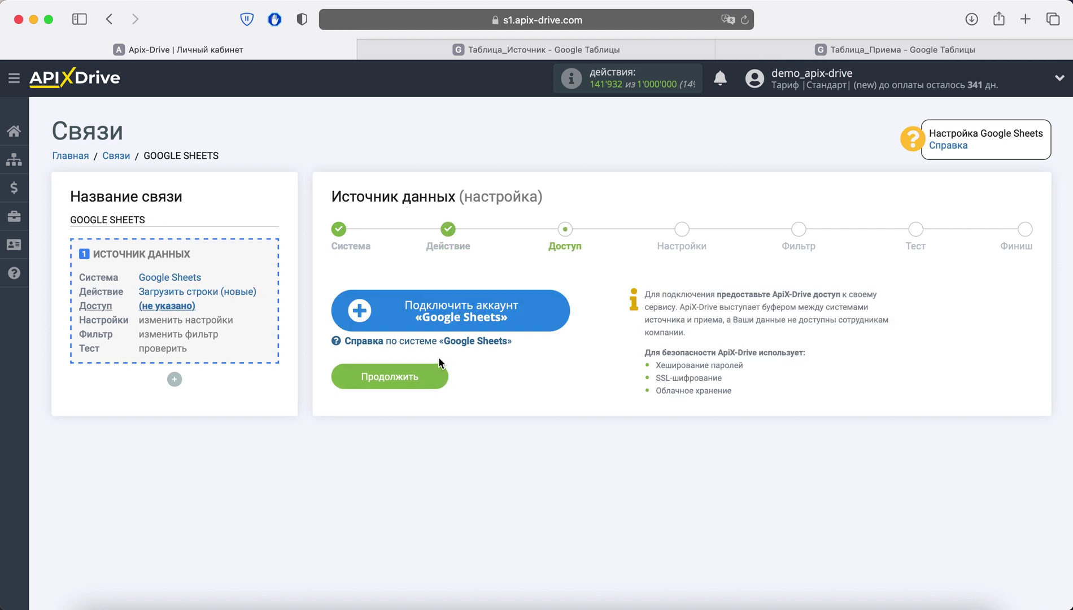
- Sign in to the Google account, allow ApiX-Drive access, and confirm it for the source
left_click(405, 312)
left_click(369, 324)
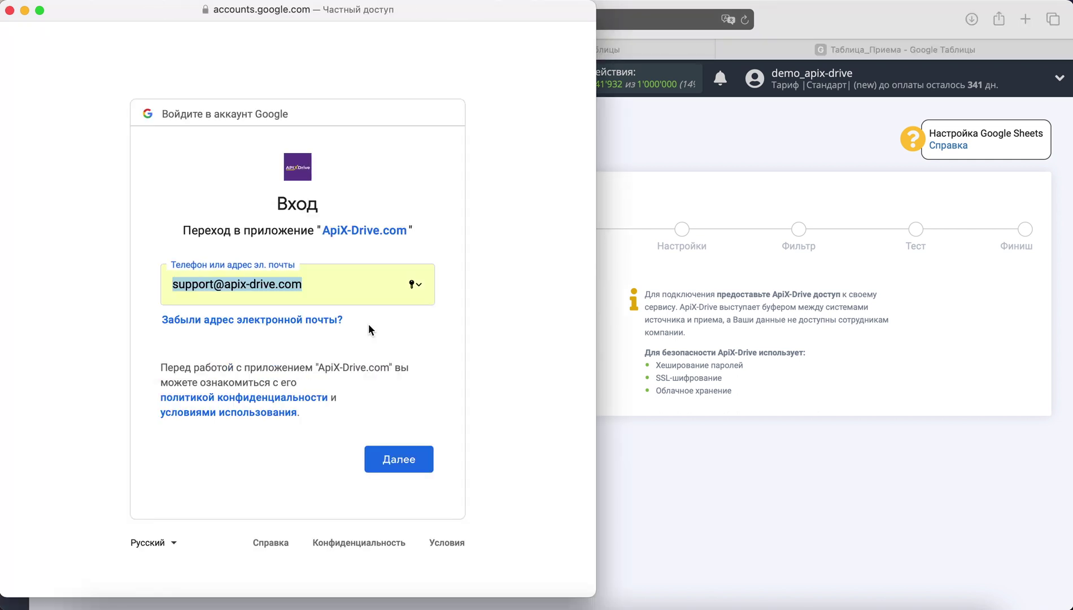
left_click(408, 459)
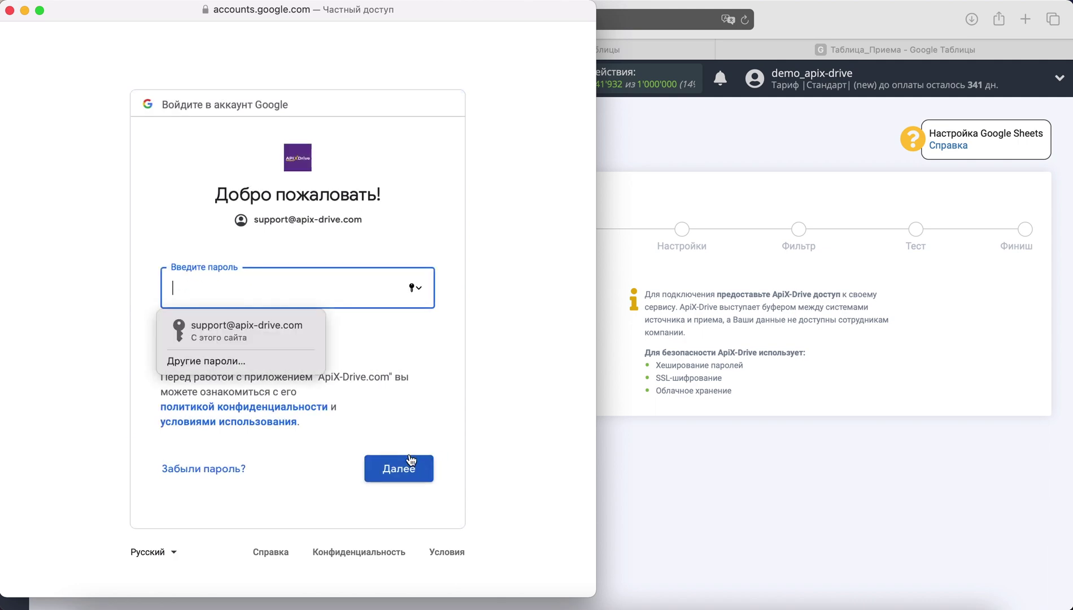
left_click(289, 335)
left_click(400, 467)
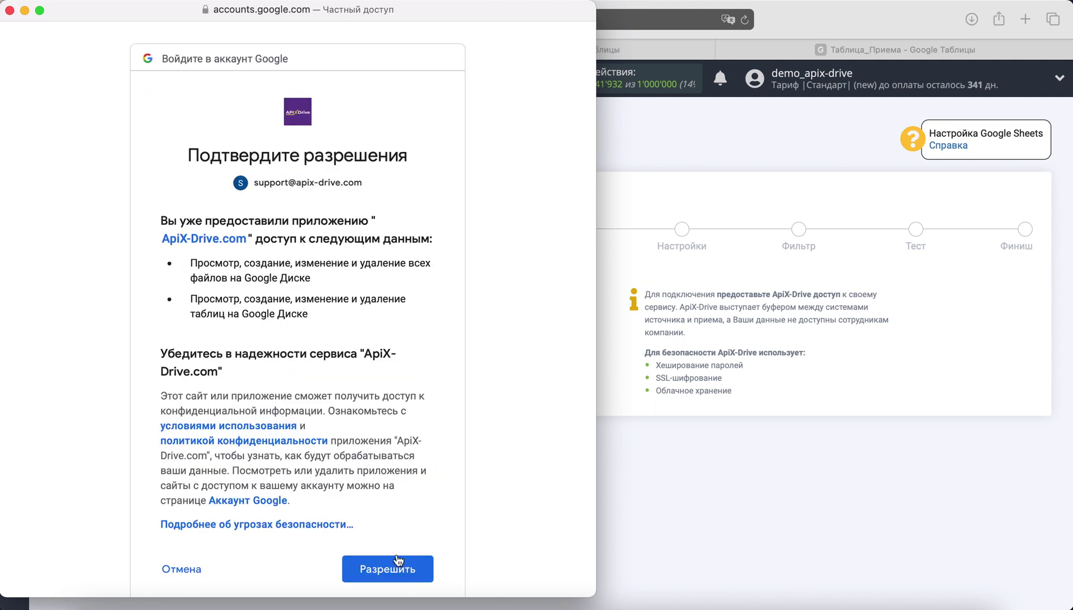
left_click(407, 563)
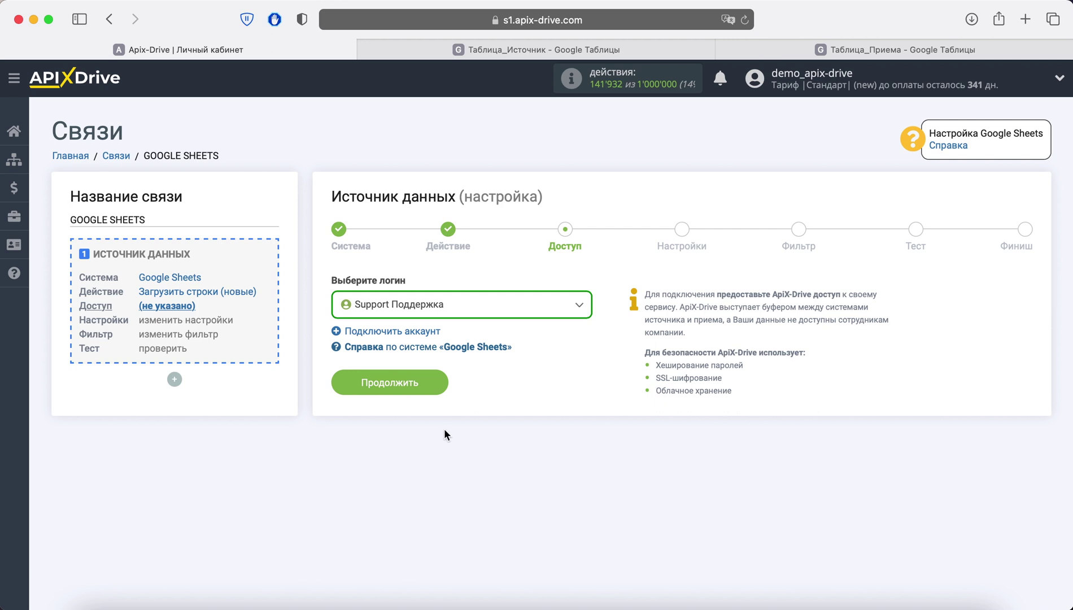
left_click(438, 389)
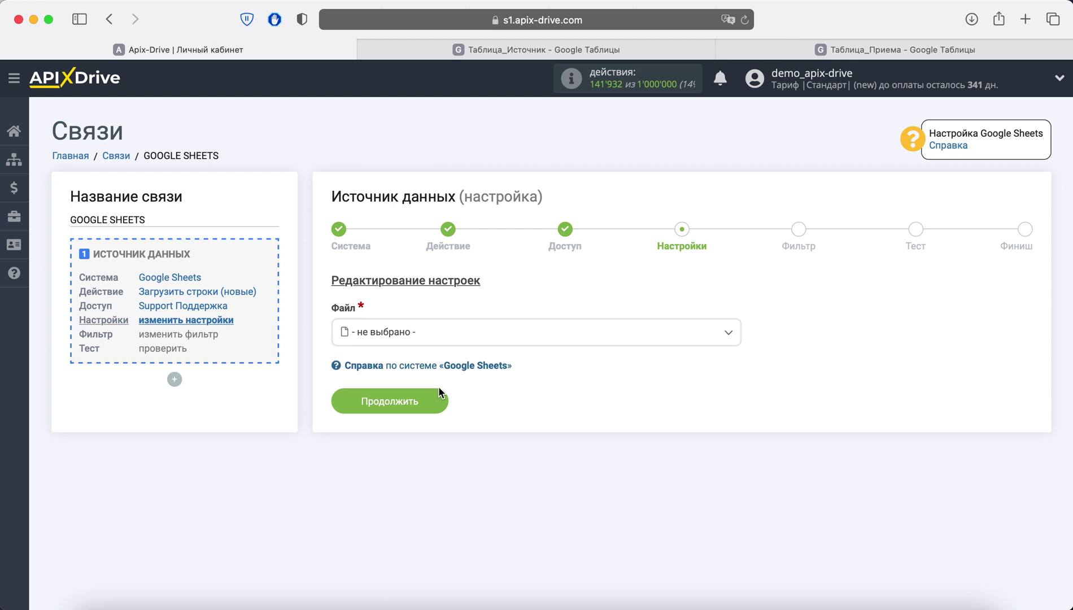
- Select file Таблица_Источник, sheet Источник, start row 1, and save the source settings
left_click(448, 338)
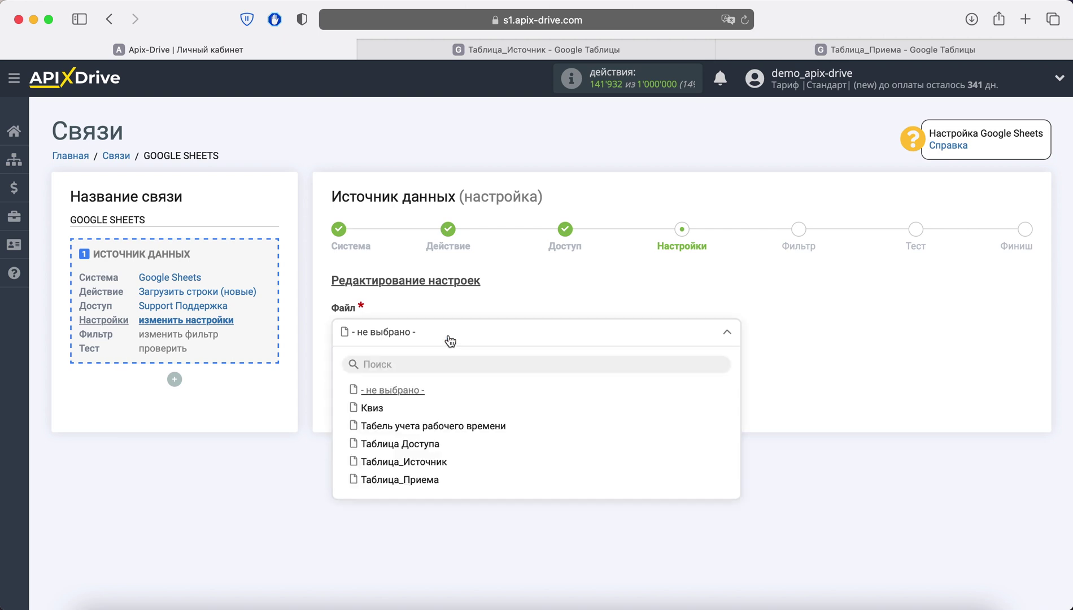
left_click(420, 463)
left_click(417, 399)
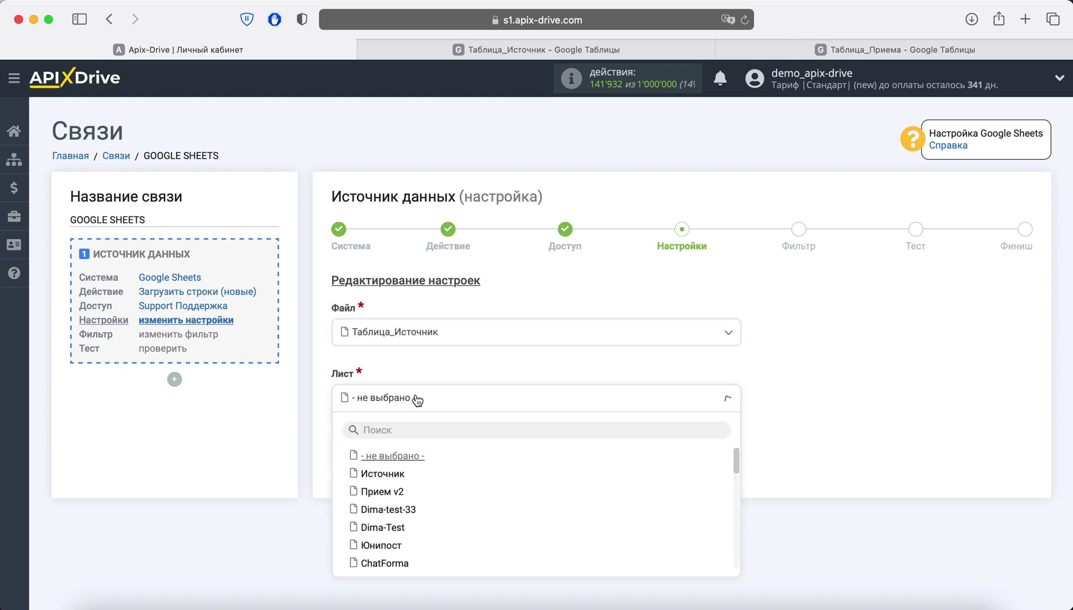
left_click(395, 474)
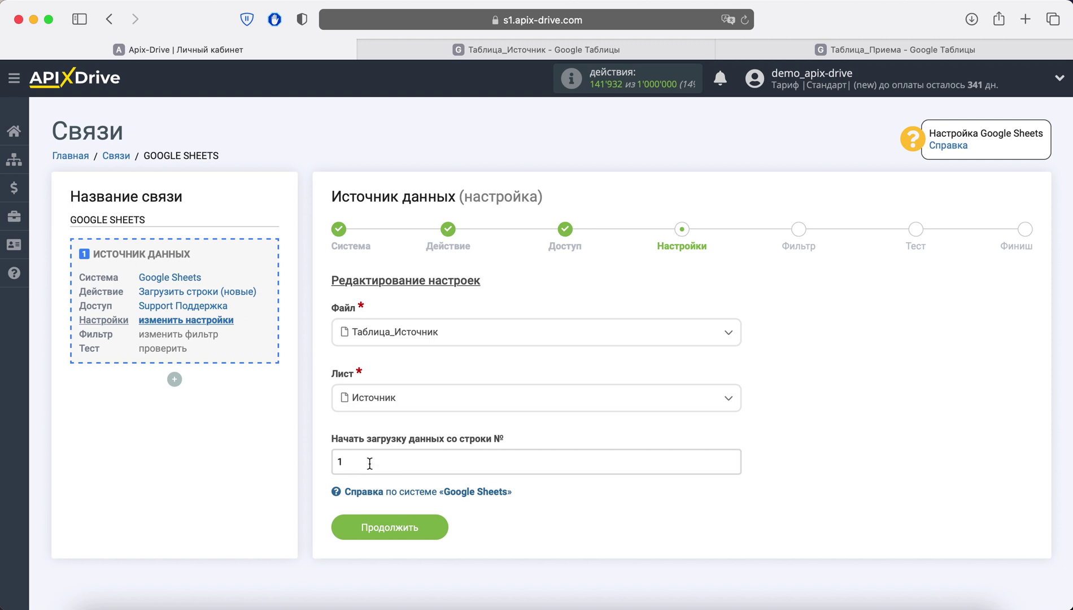
left_click_drag(370, 463, 333, 465)
left_click(355, 460)
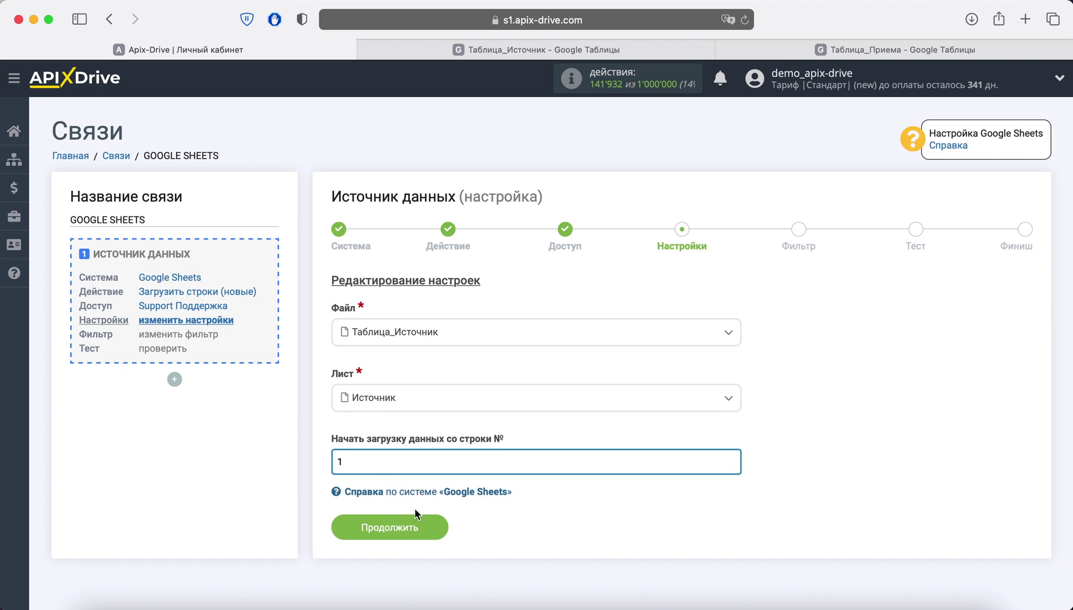
left_click(428, 526)
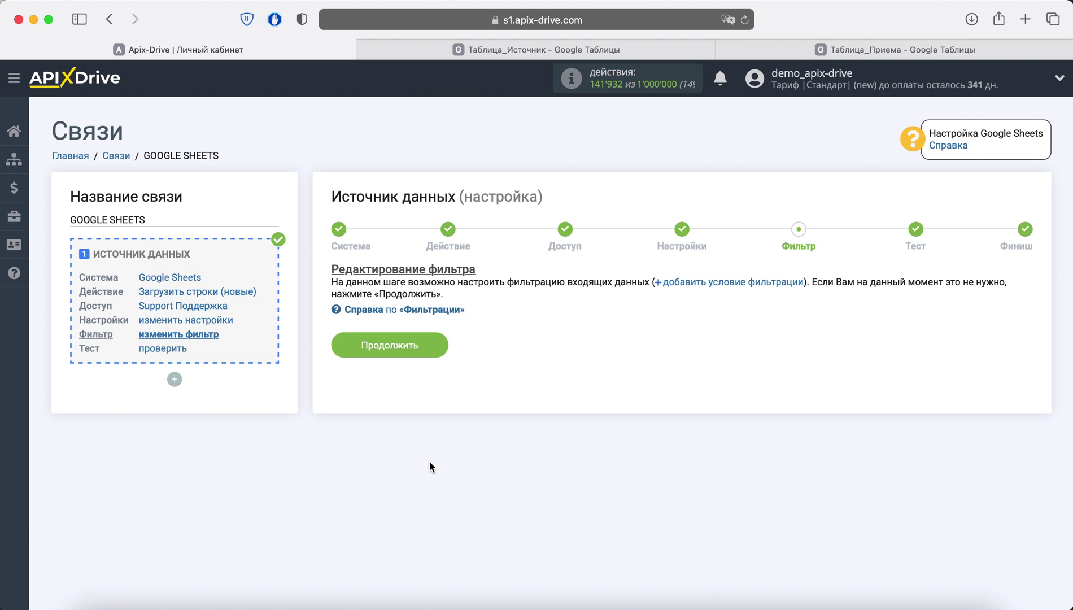
- Skip filtering, check the test row's phone and e-mail, and finish the source setup
left_click(430, 348)
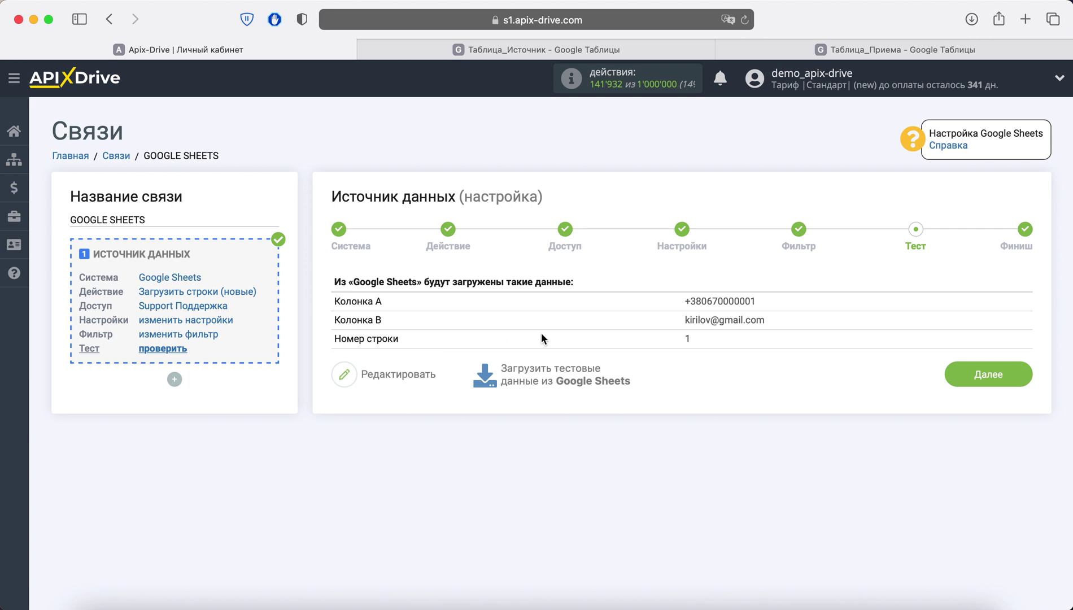
left_click_drag(683, 300, 772, 299)
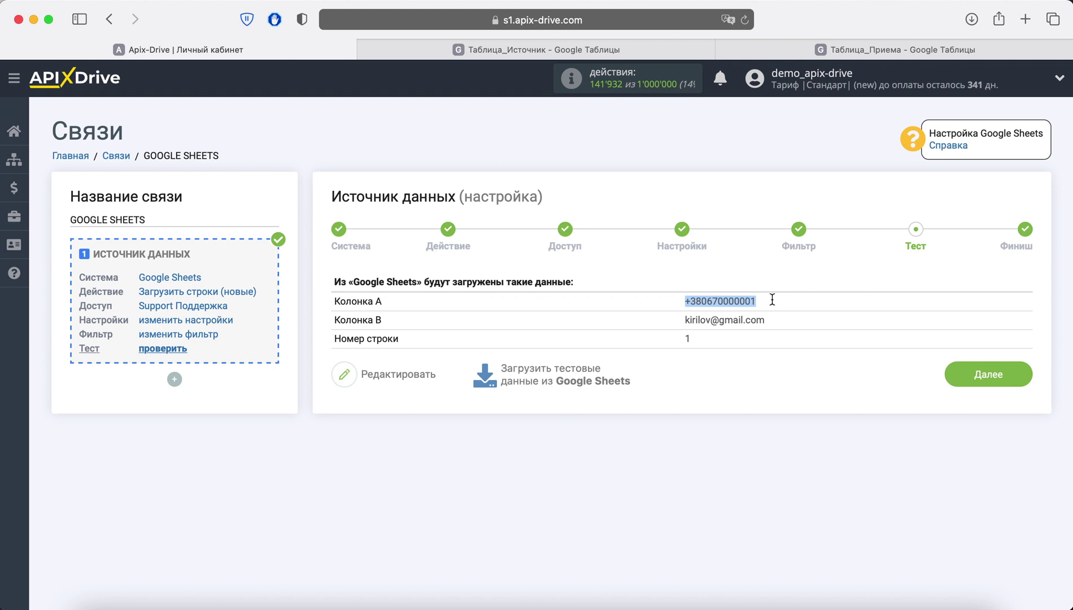
left_click_drag(770, 319, 682, 325)
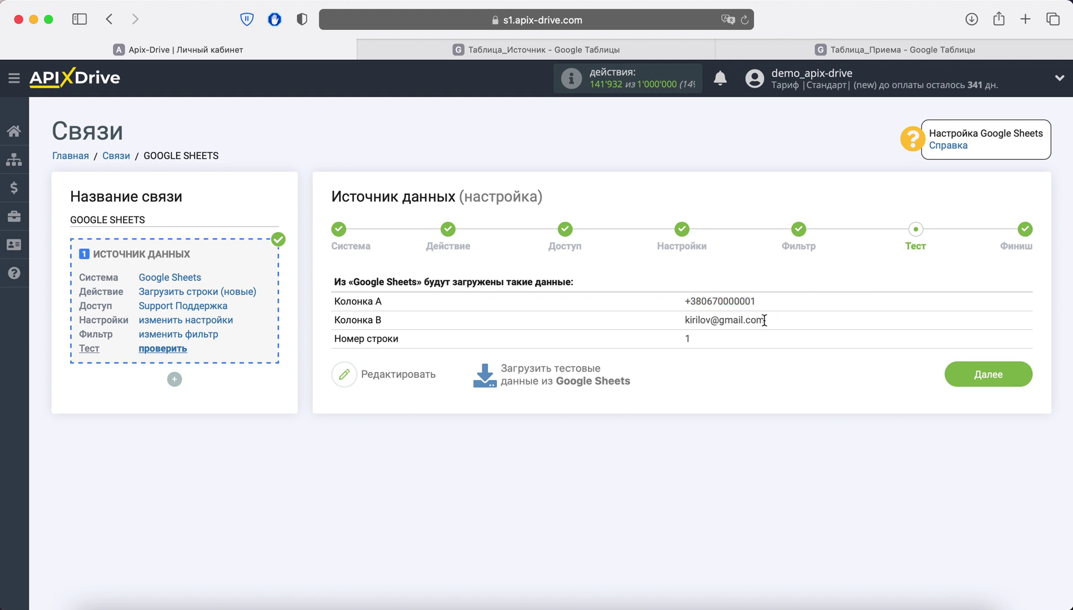
left_click(681, 325)
left_click(962, 377)
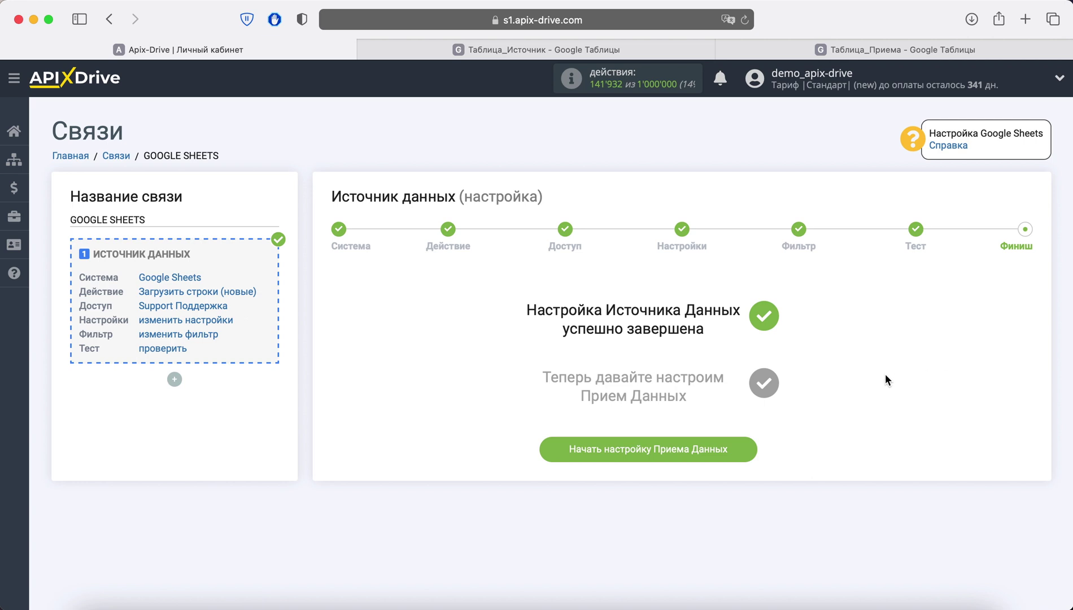
- Begin the receiver setup with Google Sheets as the receiving system
left_click(741, 450)
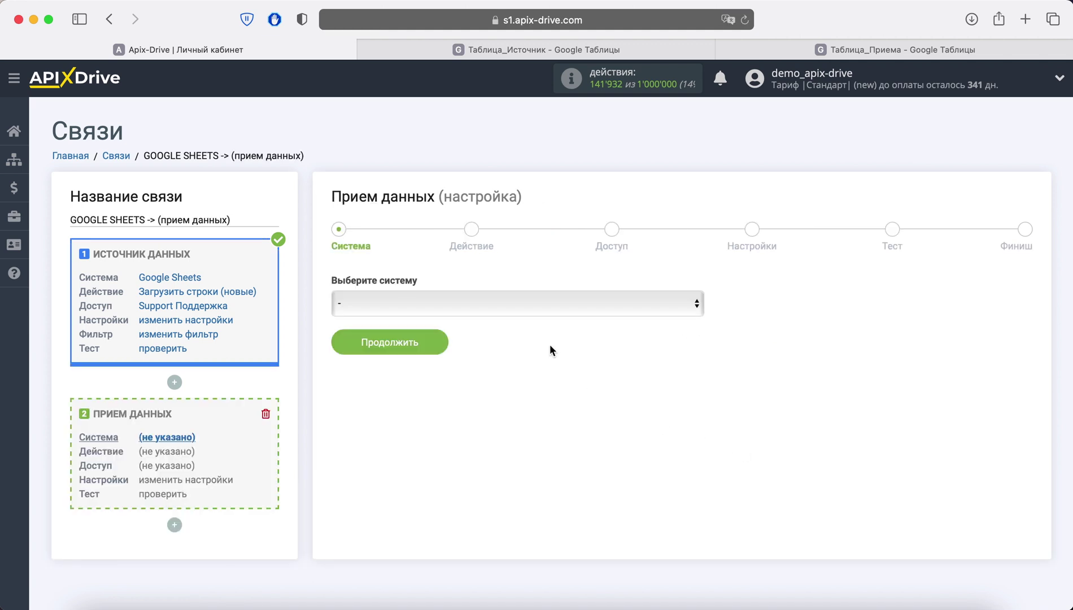
left_click(531, 302)
scroll(538, 370, "down", 5)
scroll(539, 370, "down", 5)
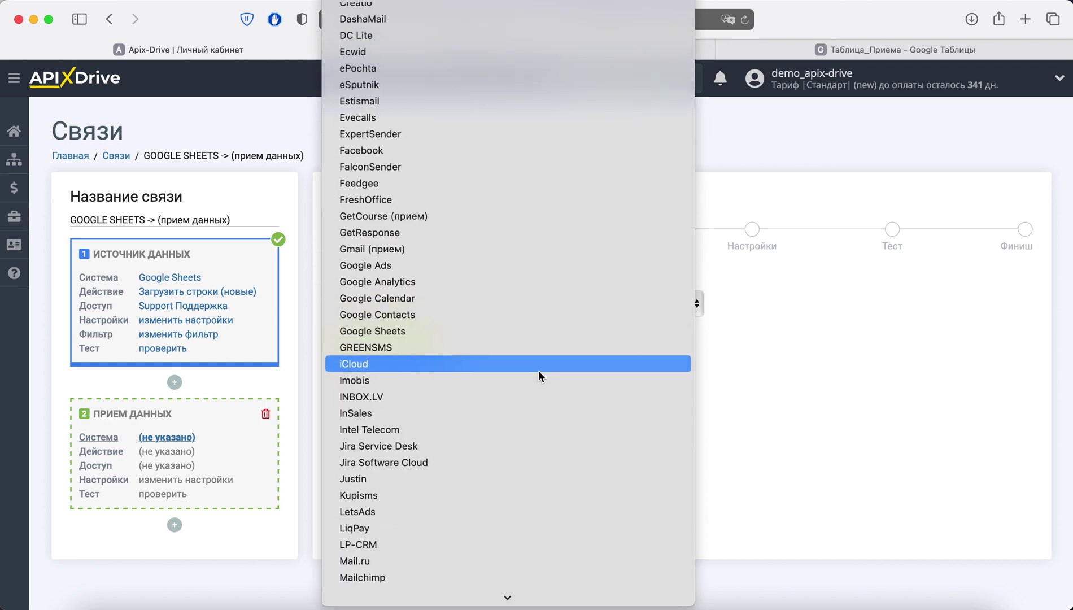
left_click(453, 330)
left_click(444, 339)
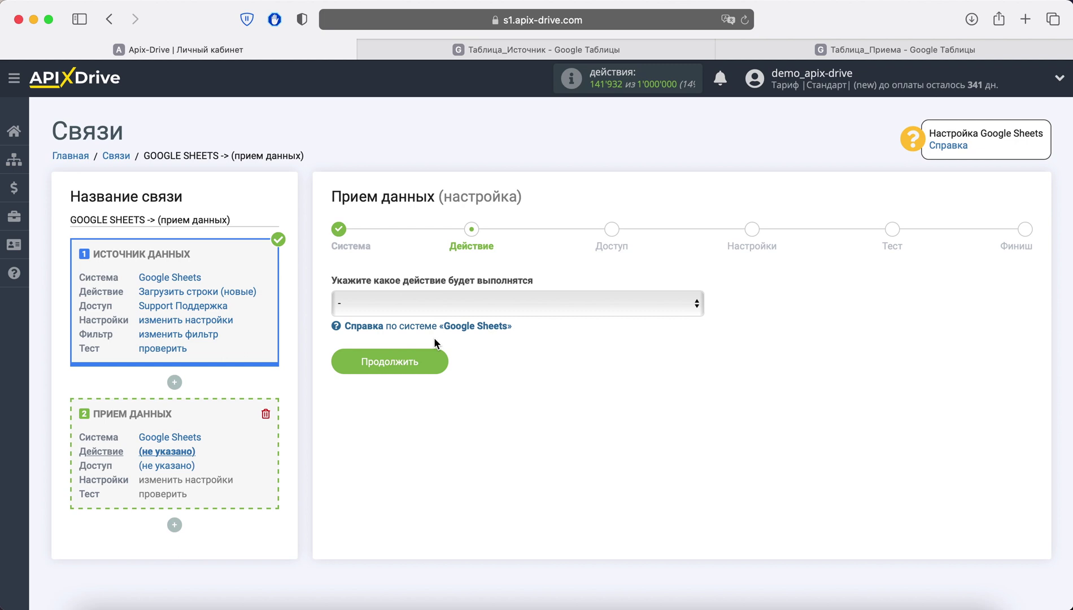
- Set the receiver action to 'Обновить строчку' and keep the connected Google account
left_click(510, 302)
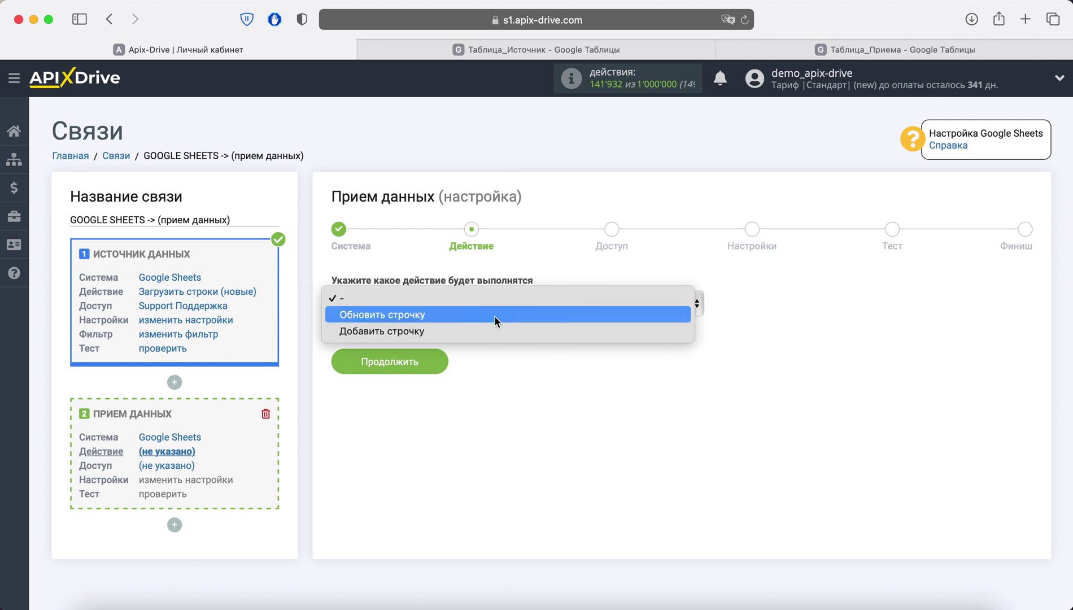
left_click(494, 316)
left_click(429, 364)
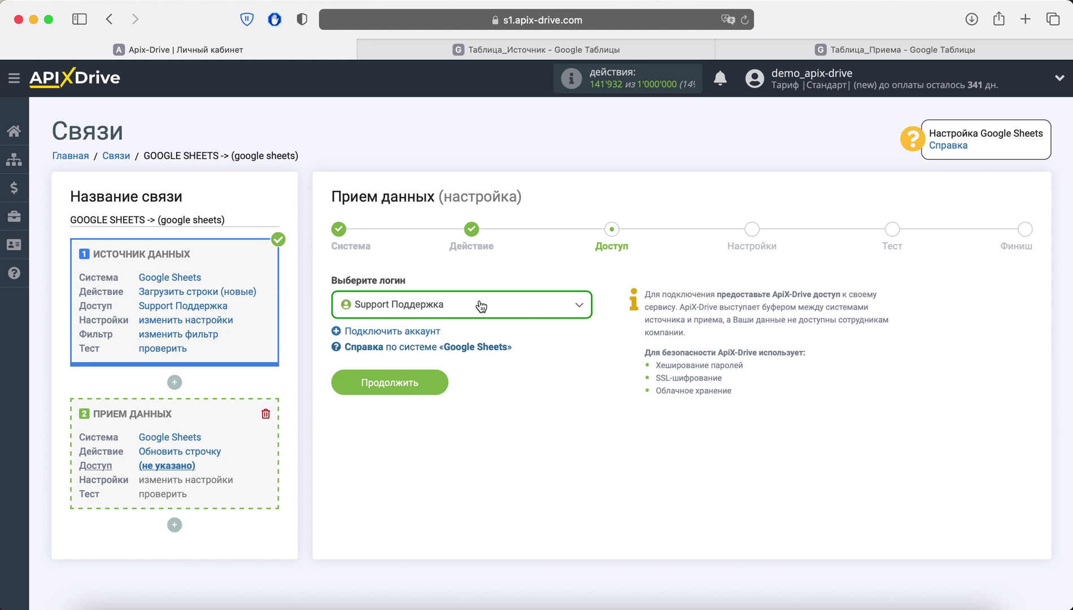
left_click(424, 382)
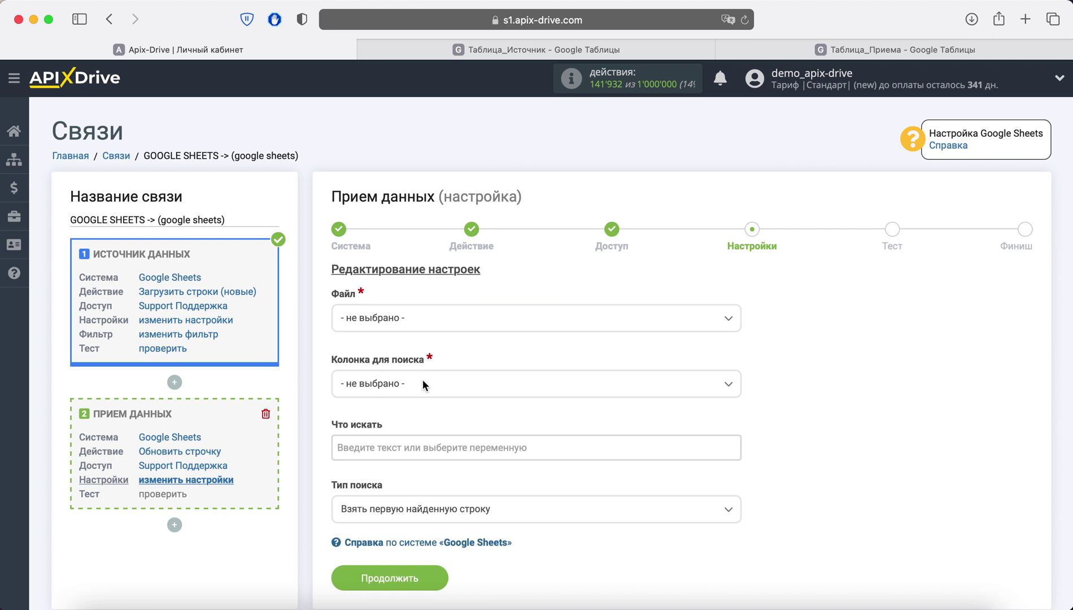
- Select file Таблица_Приема and sheet Прием for the receiver
left_click(414, 333)
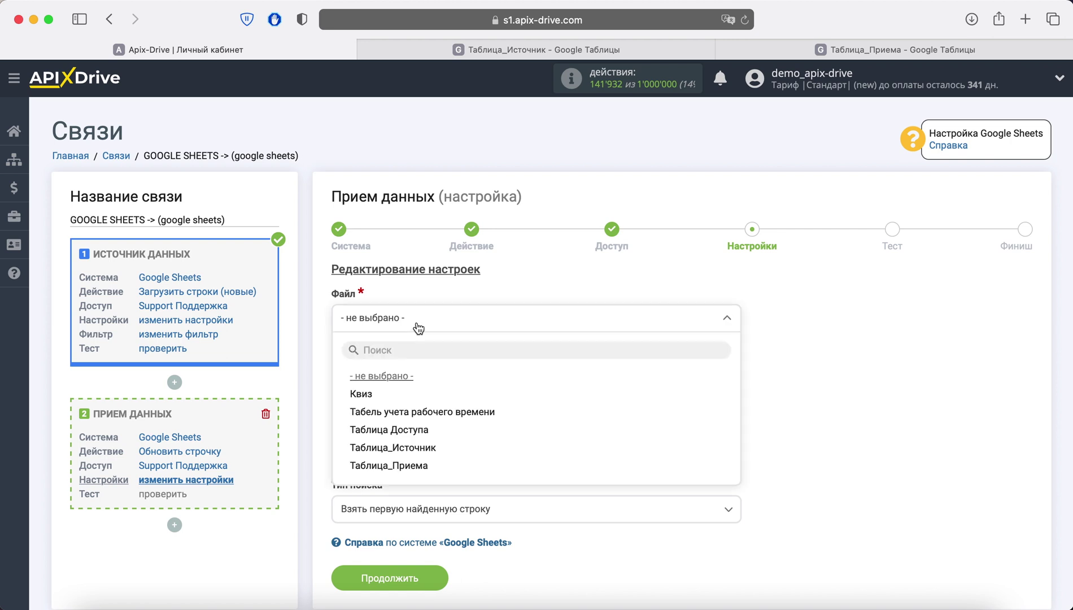
left_click(419, 464)
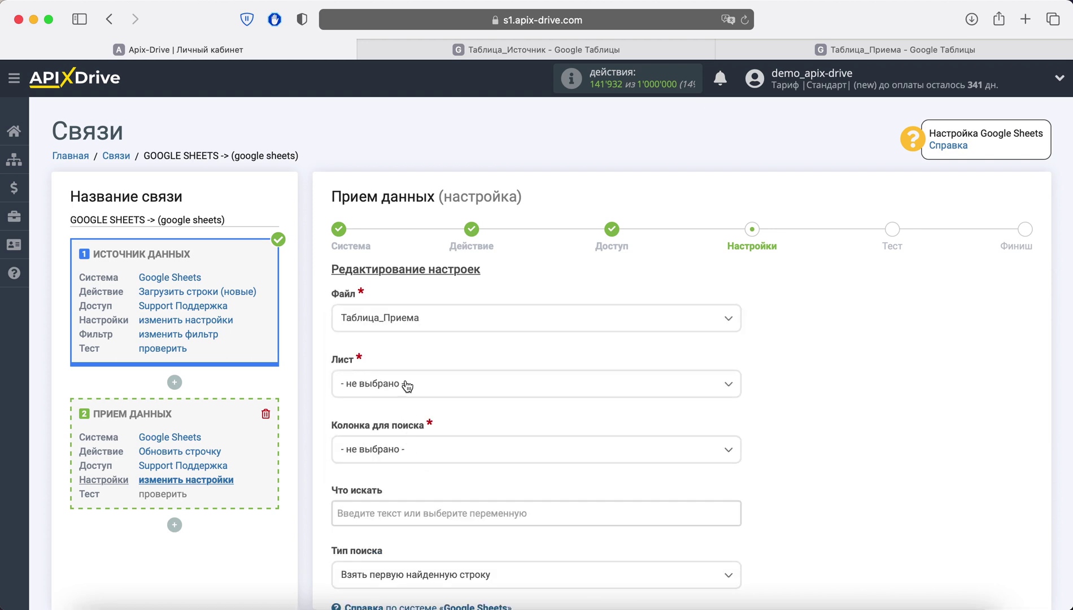
left_click(407, 383)
left_click(378, 459)
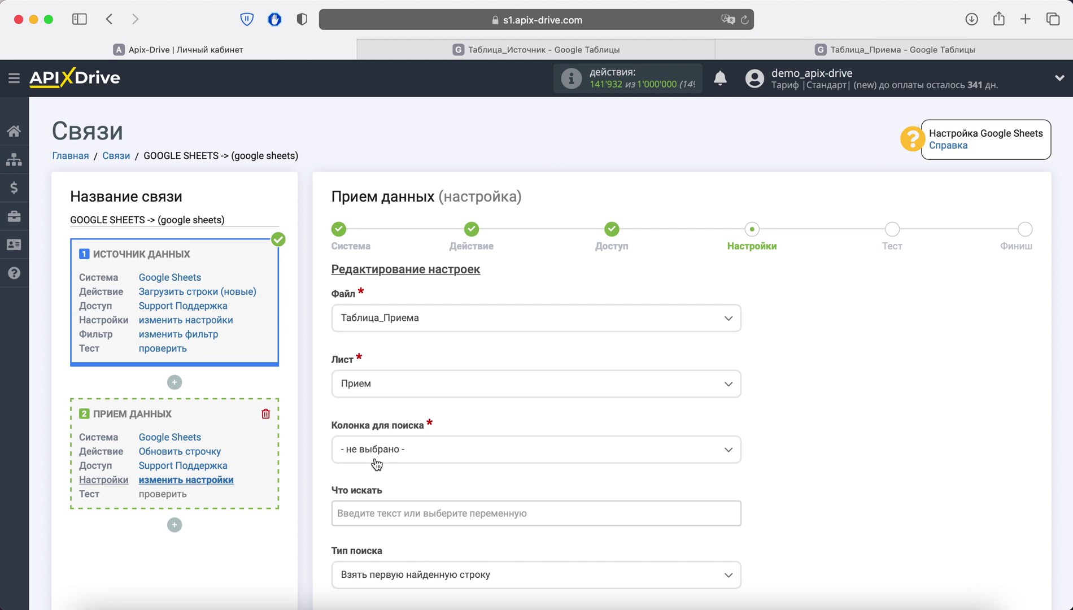
left_click(485, 53)
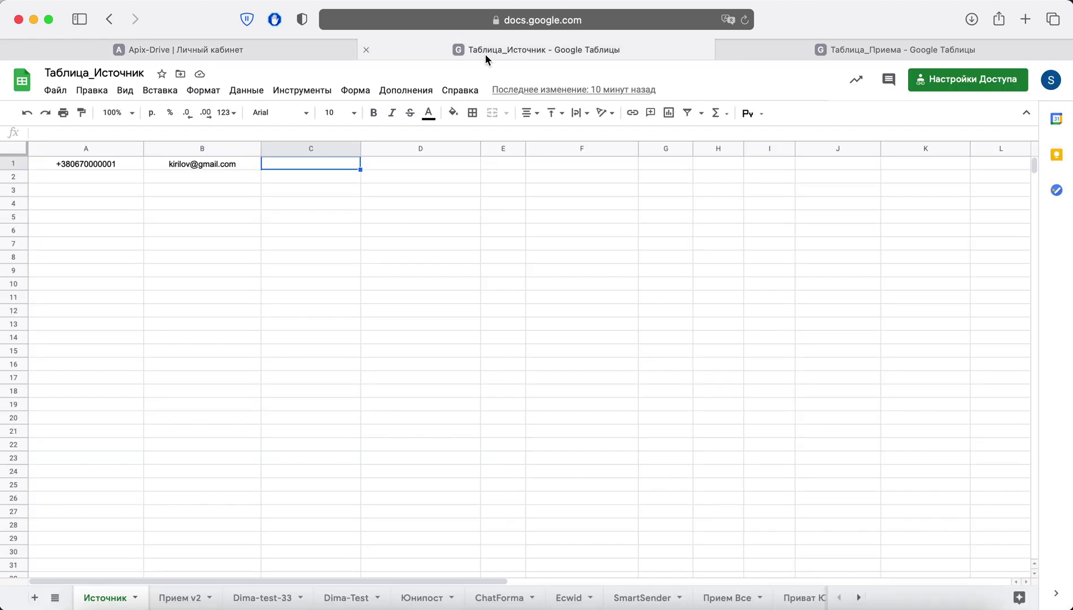
left_click(121, 168)
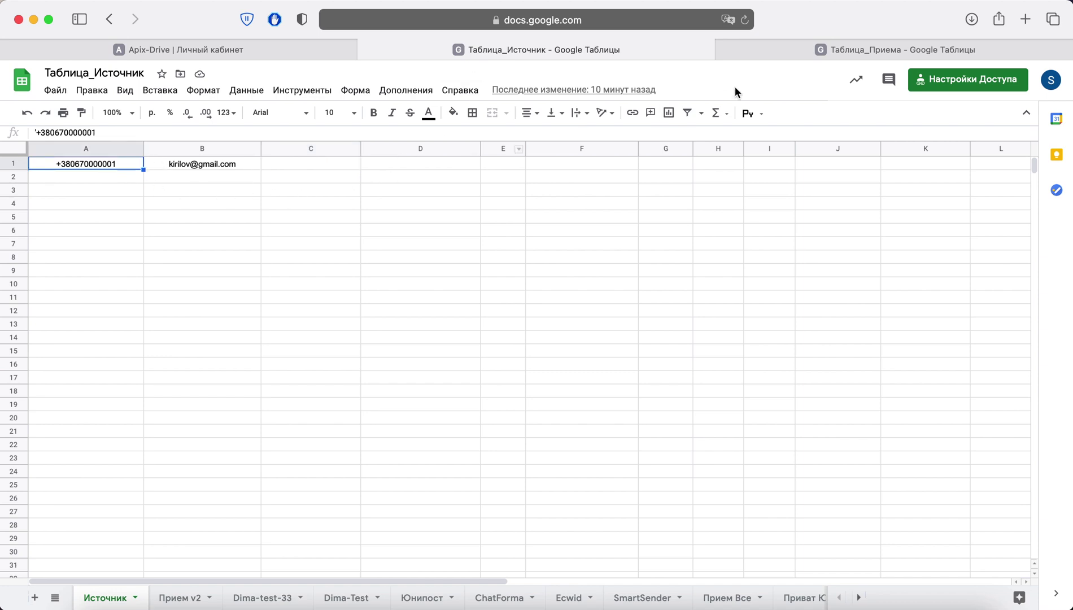
left_click(837, 48)
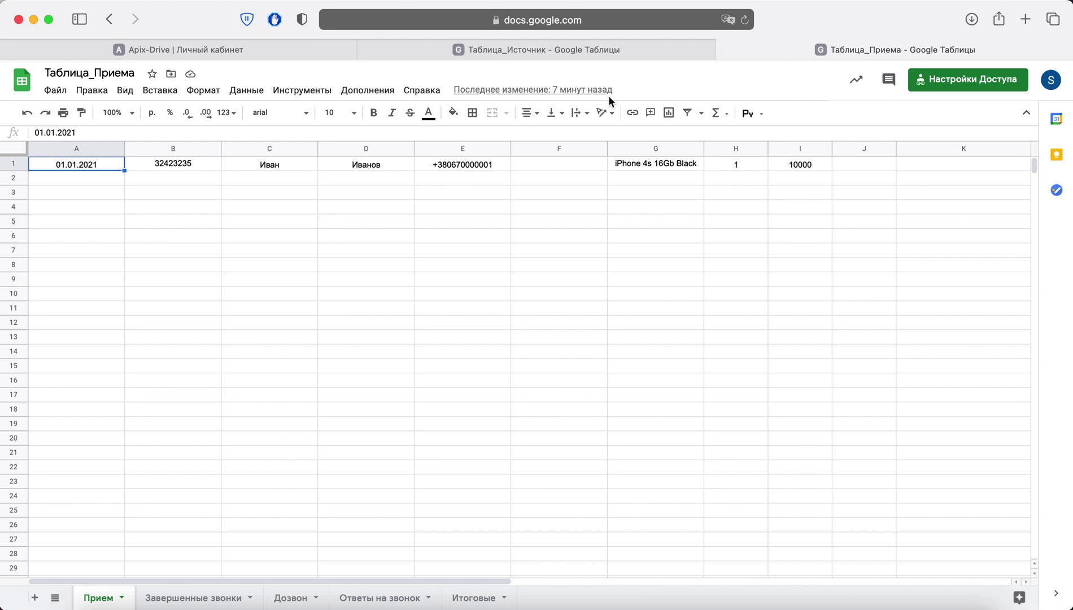
left_click(495, 167)
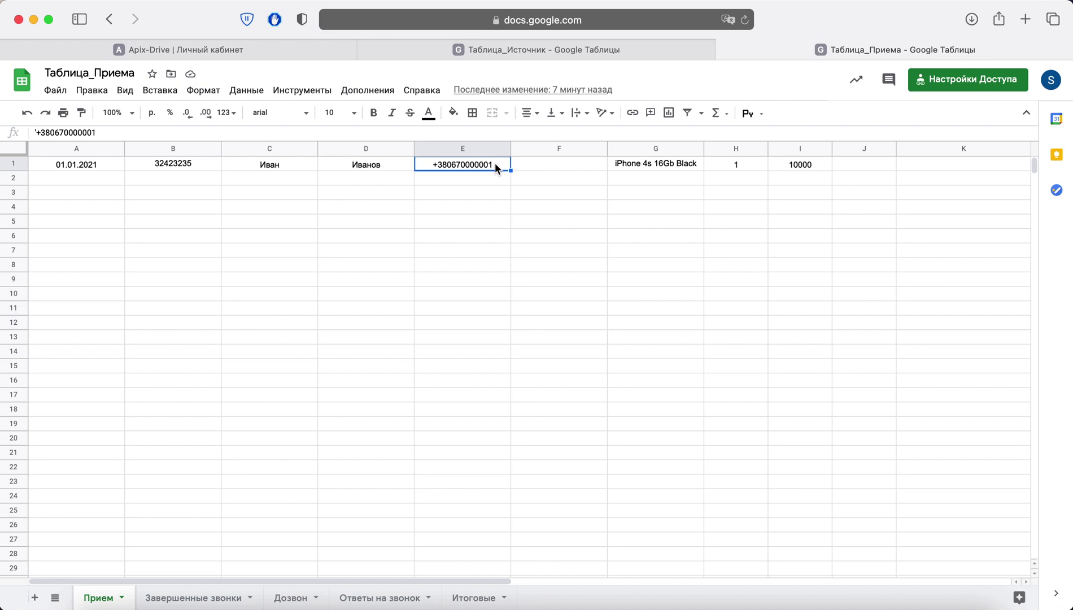
- Back in ApiX-Drive, set the receiver's search column to Колонка E
left_click(275, 56)
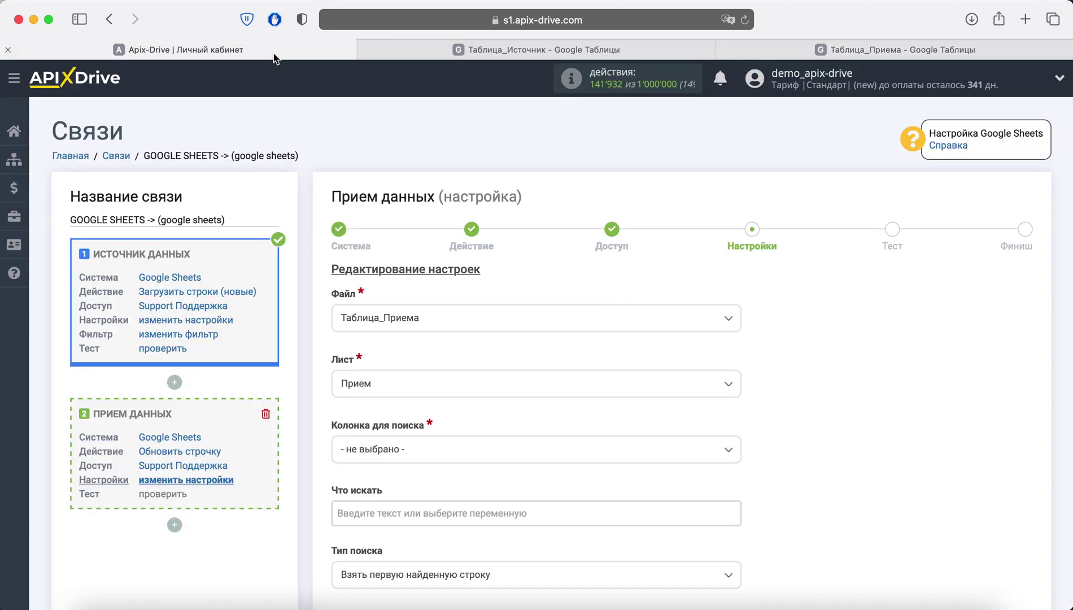
left_click(460, 453)
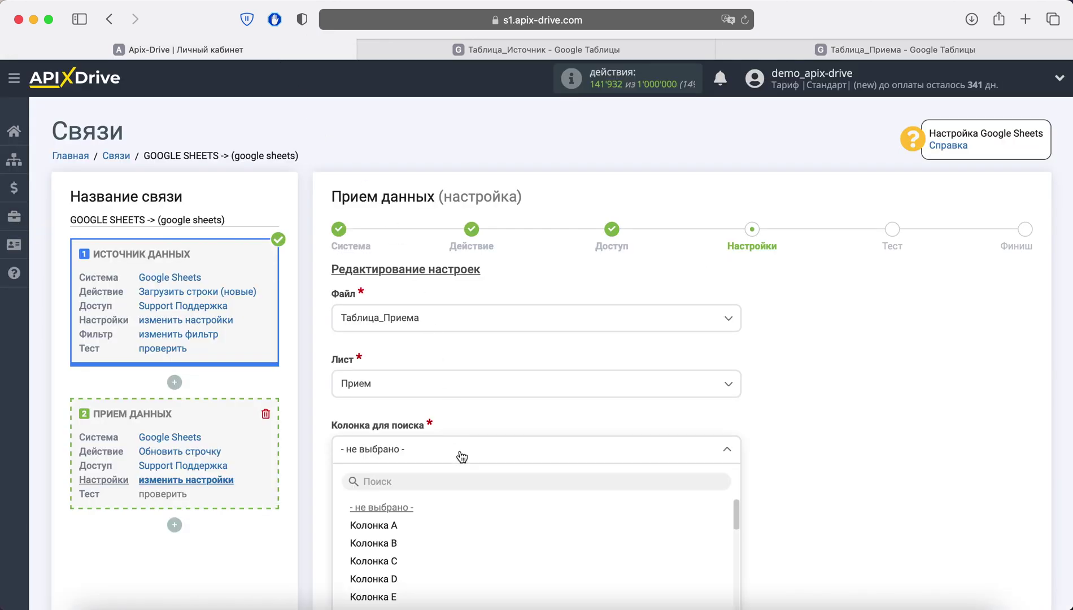
left_click(385, 597)
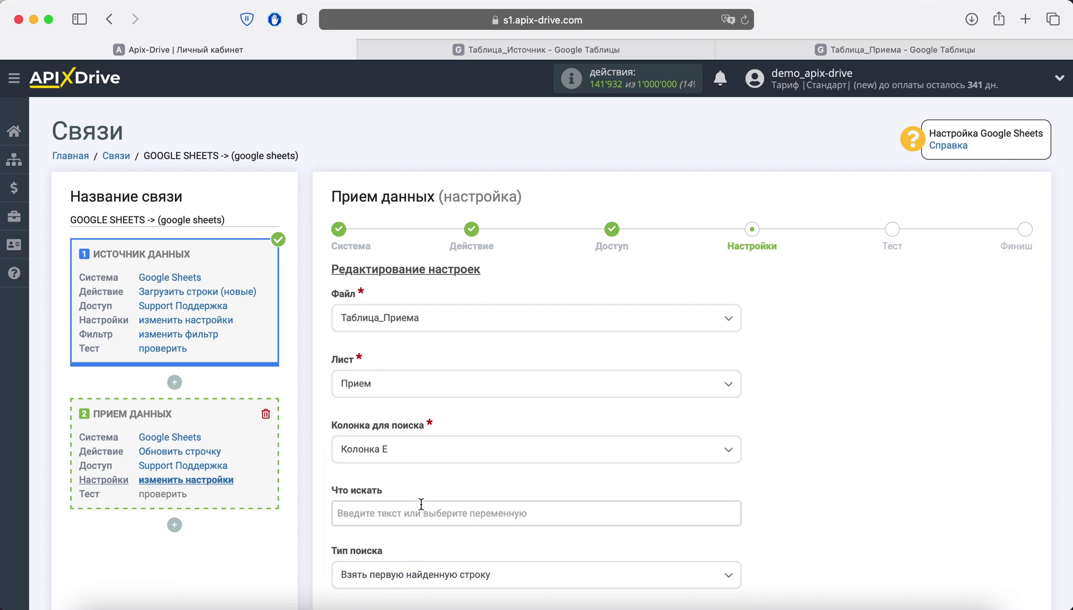
scroll(429, 491, "down", 3)
scroll(438, 480, "down", 2)
scroll(442, 475, "down", 1)
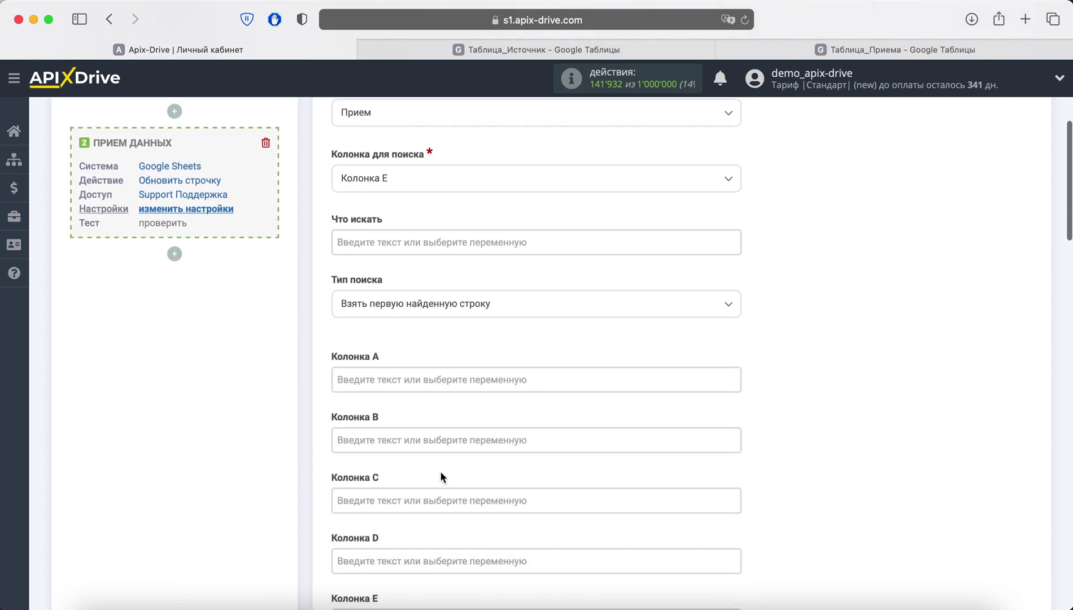
scroll(418, 412, "down", 2)
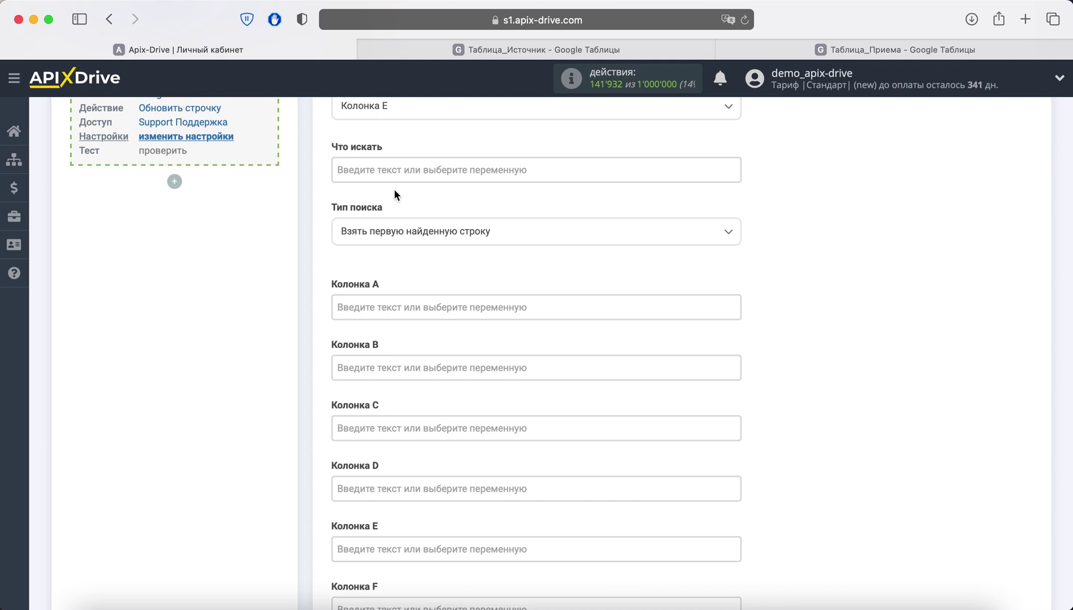
- Search by the source's Колонка A value, taking the first found row
left_click(395, 170)
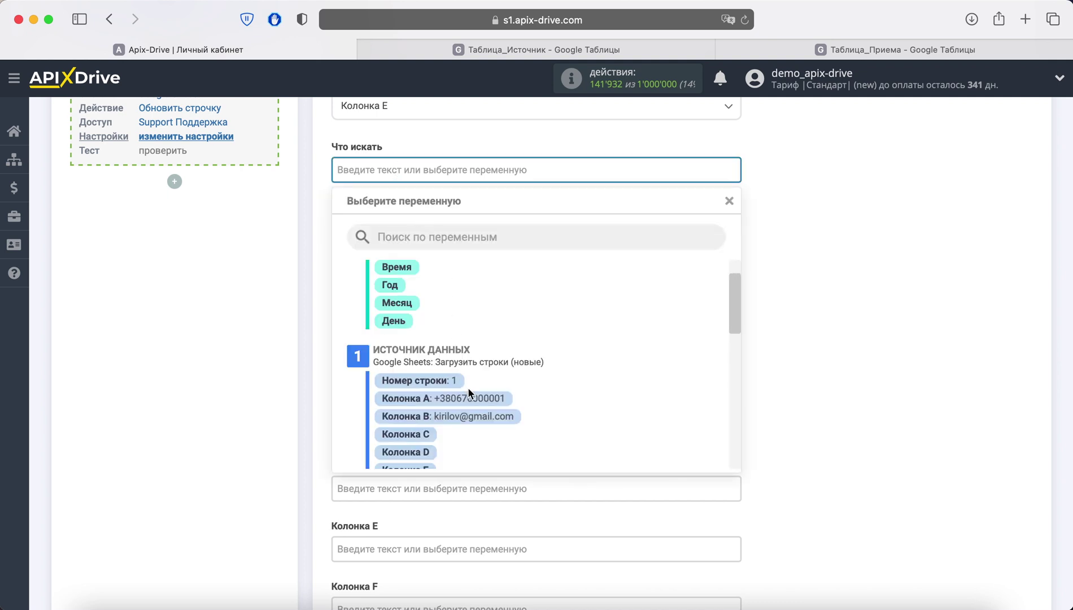
left_click(508, 405)
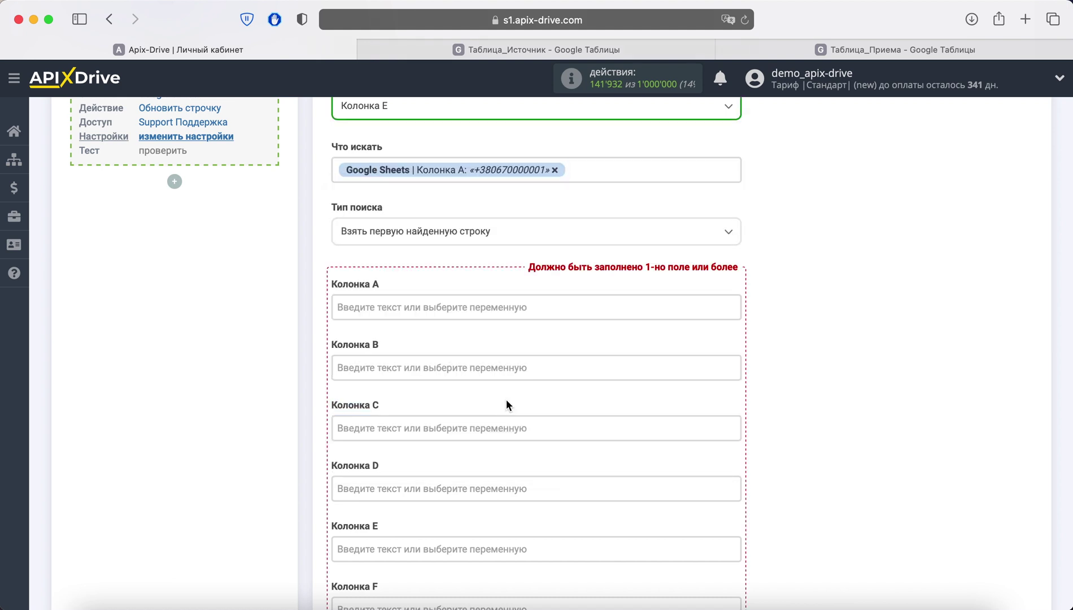
left_click(493, 234)
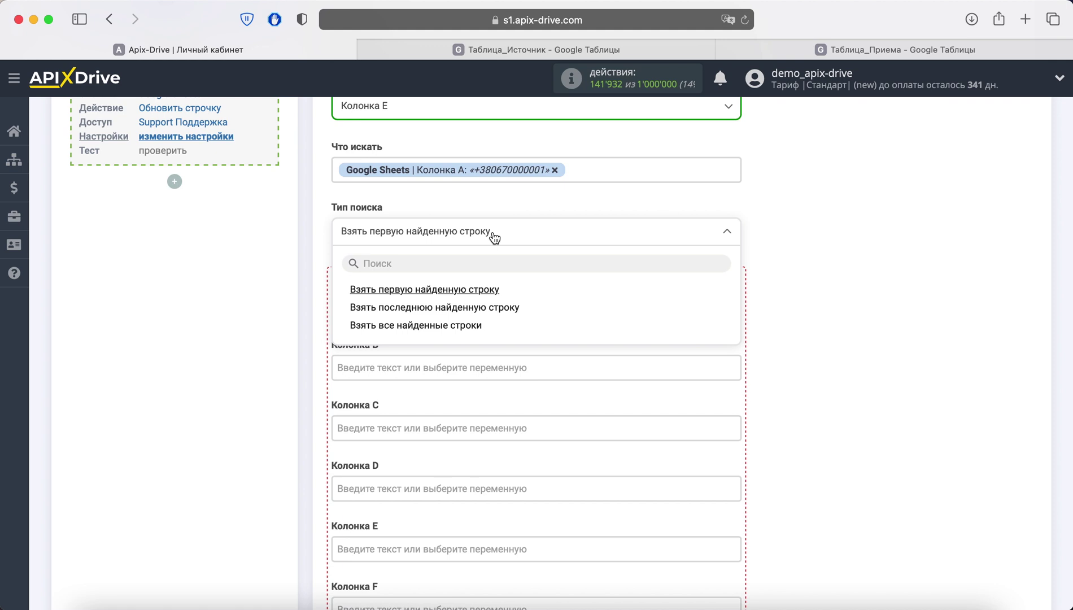
left_click(482, 296)
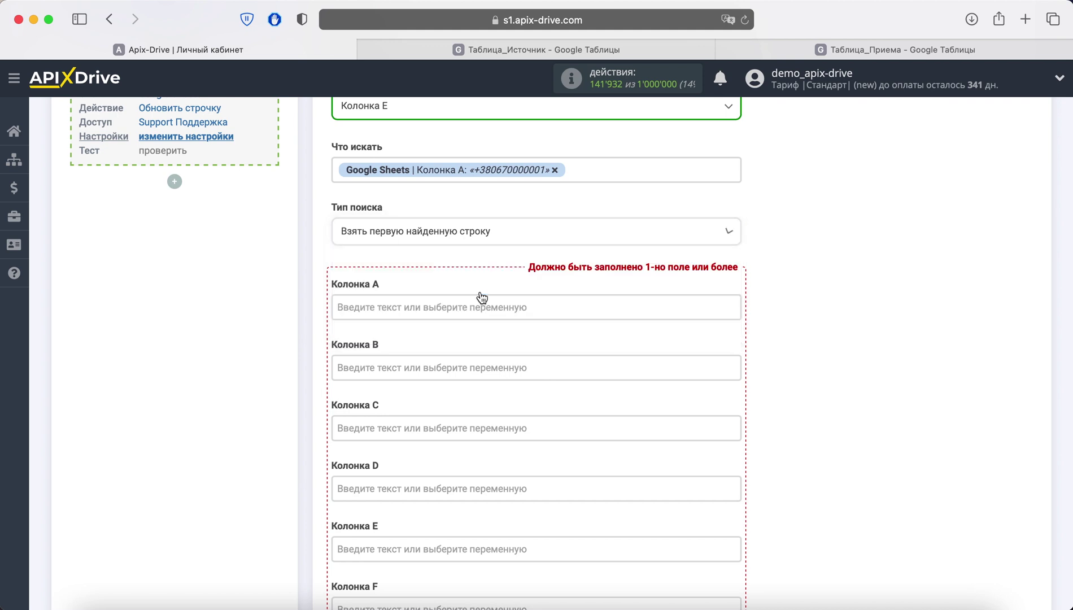
scroll(482, 296, "down", 1)
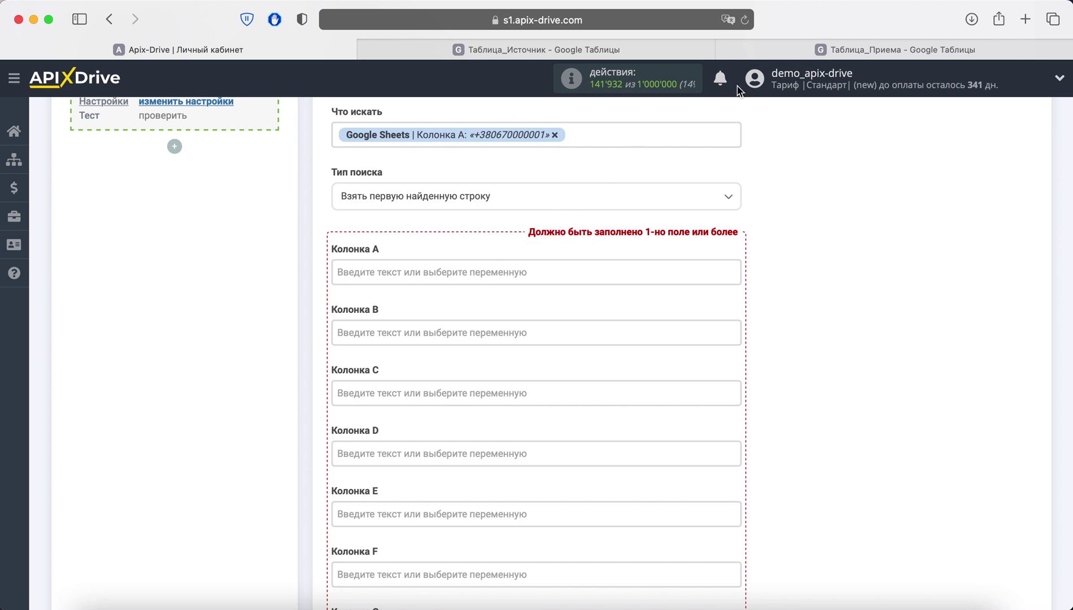
left_click(809, 49)
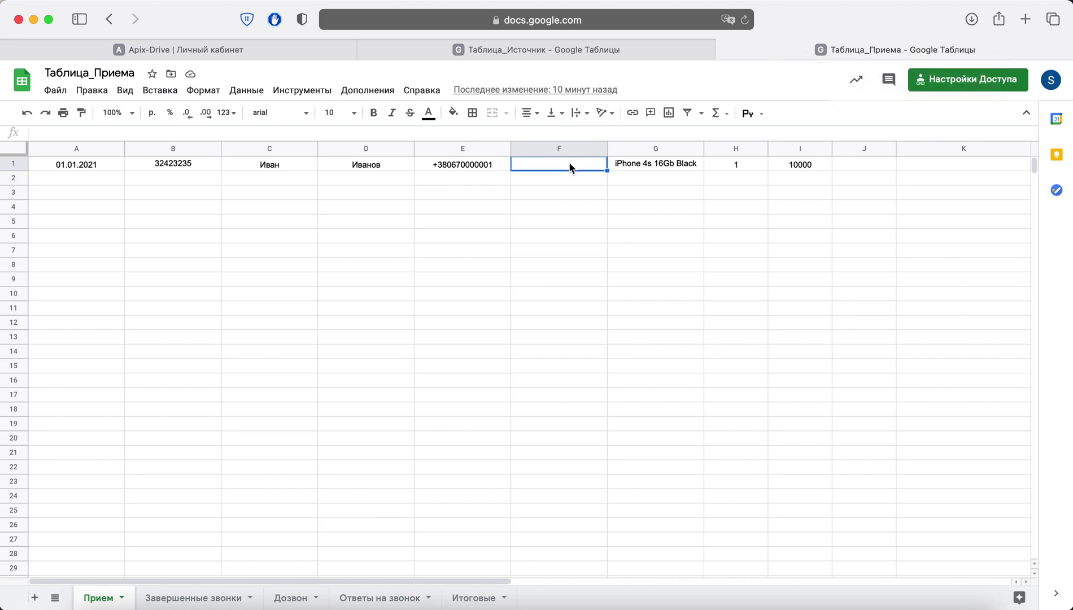
left_click(546, 50)
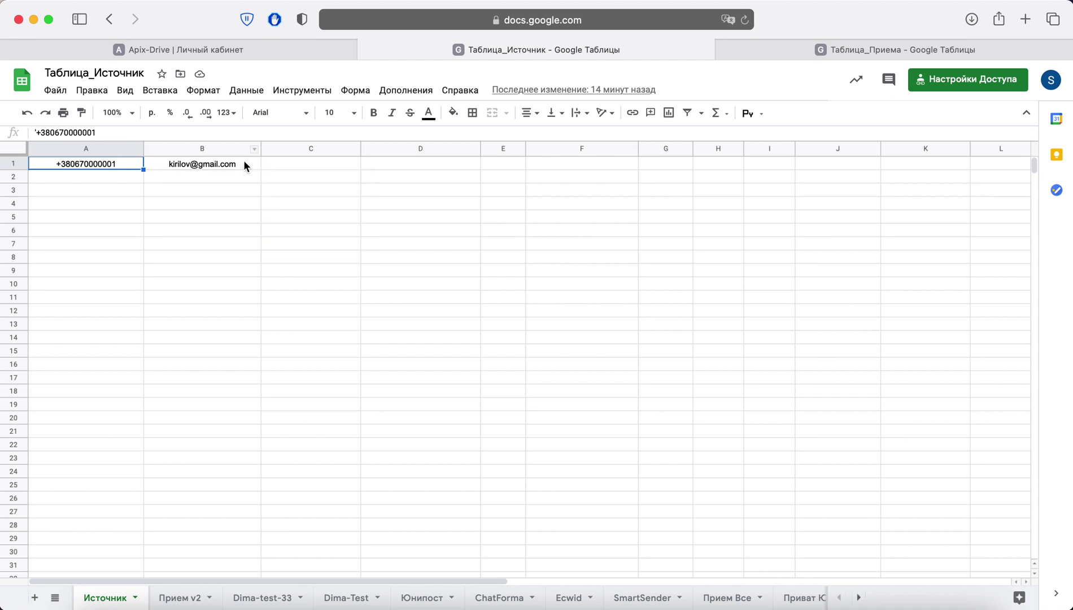
left_click(265, 51)
- Map the source's Колонка B into Колонка F and save the receiver settings
scroll(552, 323, "down", 4)
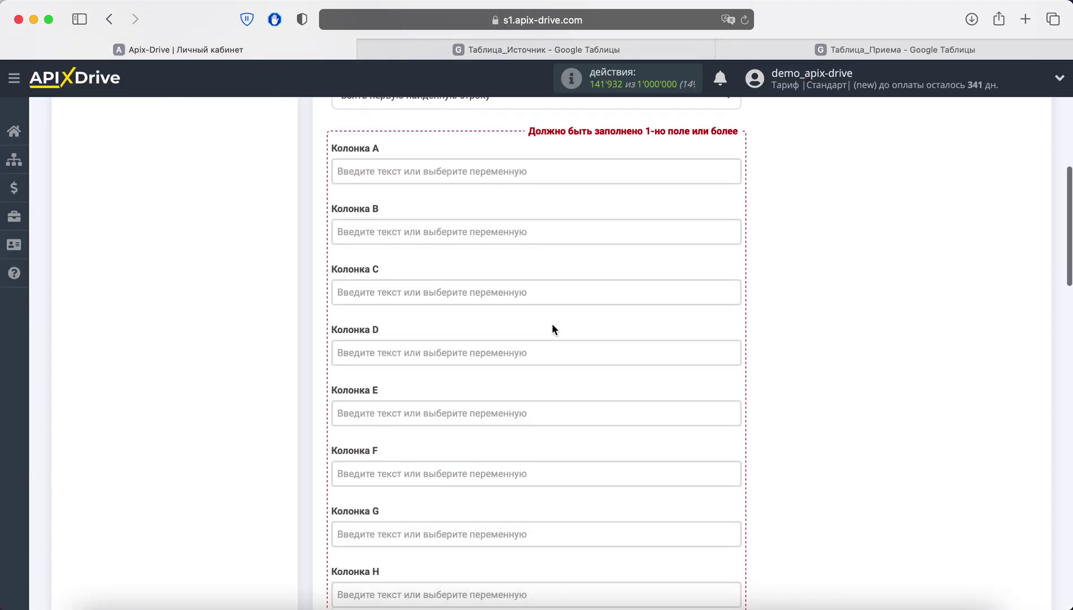
left_click(401, 467)
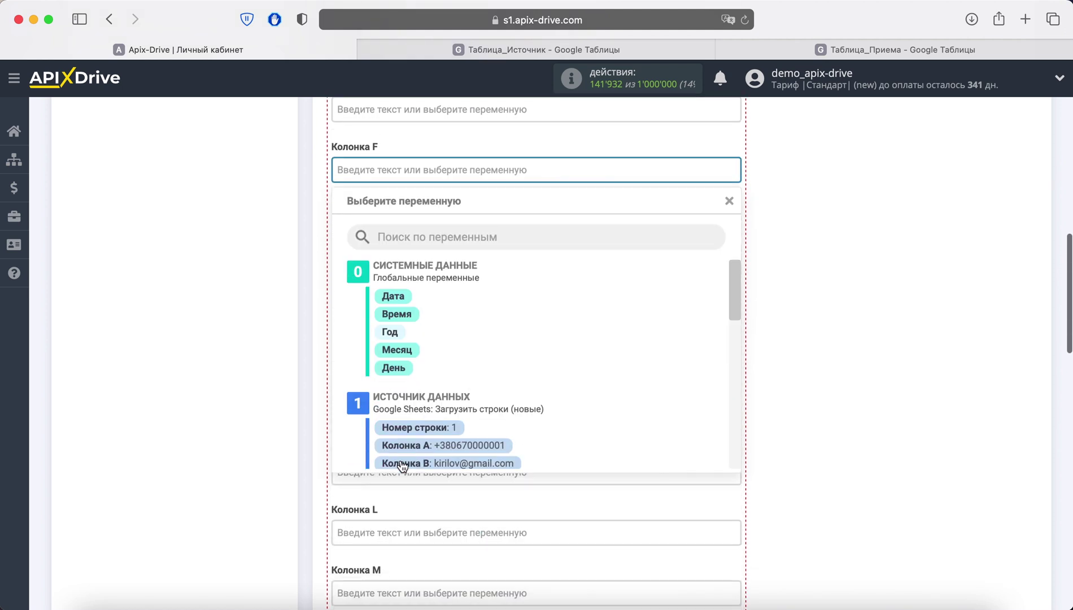
scroll(534, 390, "down", 2)
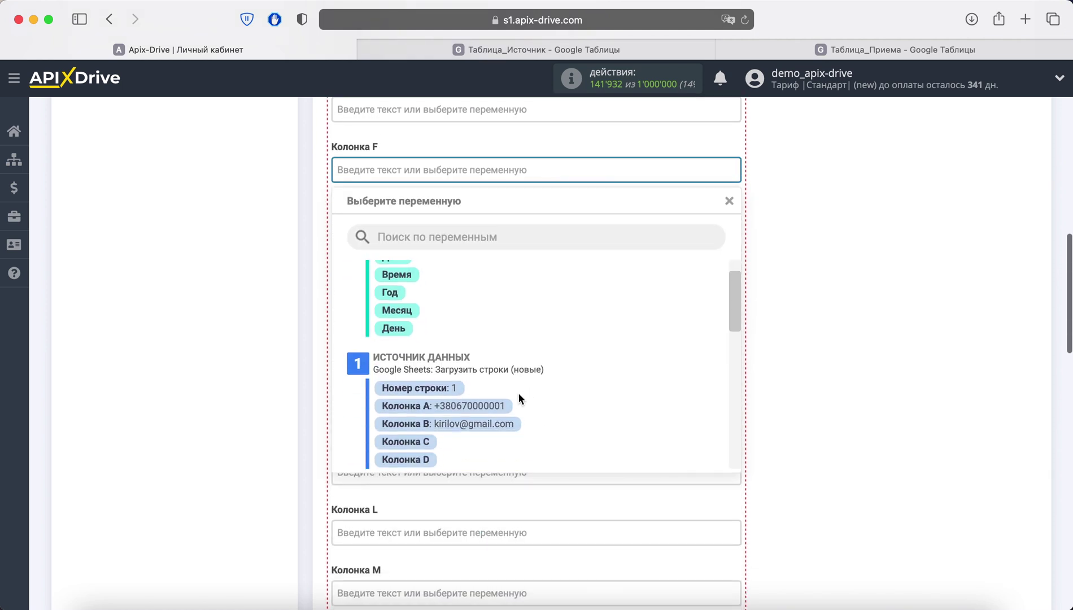
left_click(516, 430)
scroll(856, 375, "down", 3)
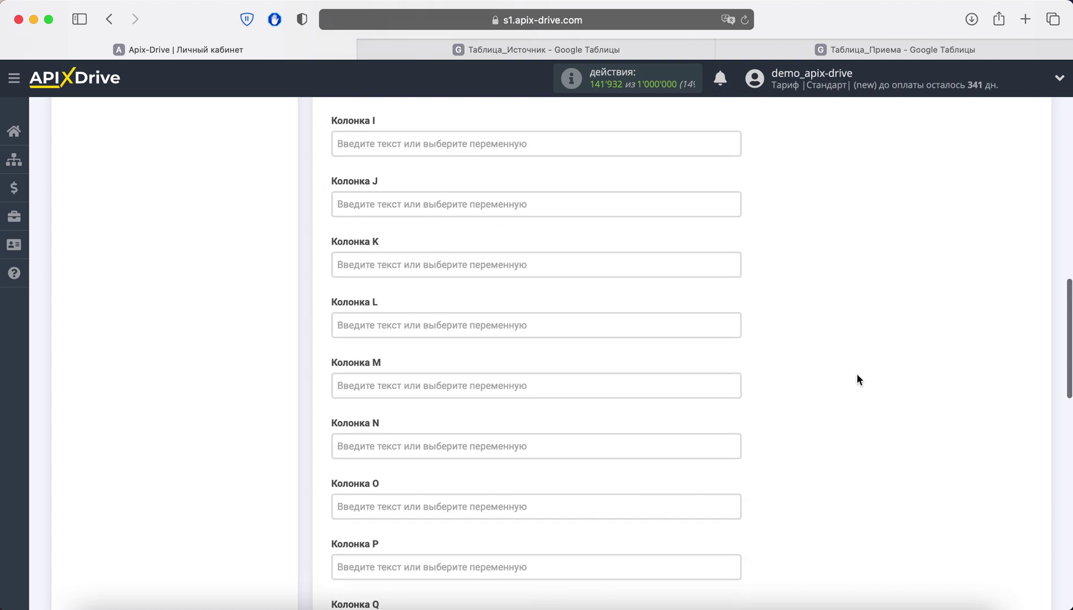
scroll(857, 374, "down", 5)
scroll(855, 377, "down", 3)
scroll(855, 376, "down", 3)
scroll(855, 376, "down", 1)
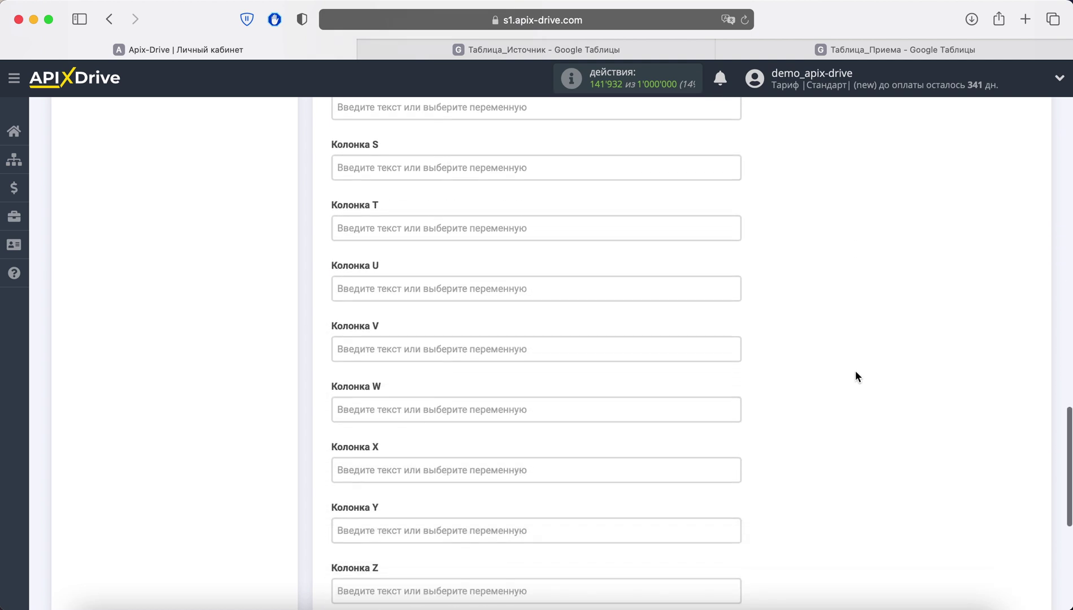
scroll(855, 376, "down", 2)
scroll(855, 373, "down", 2)
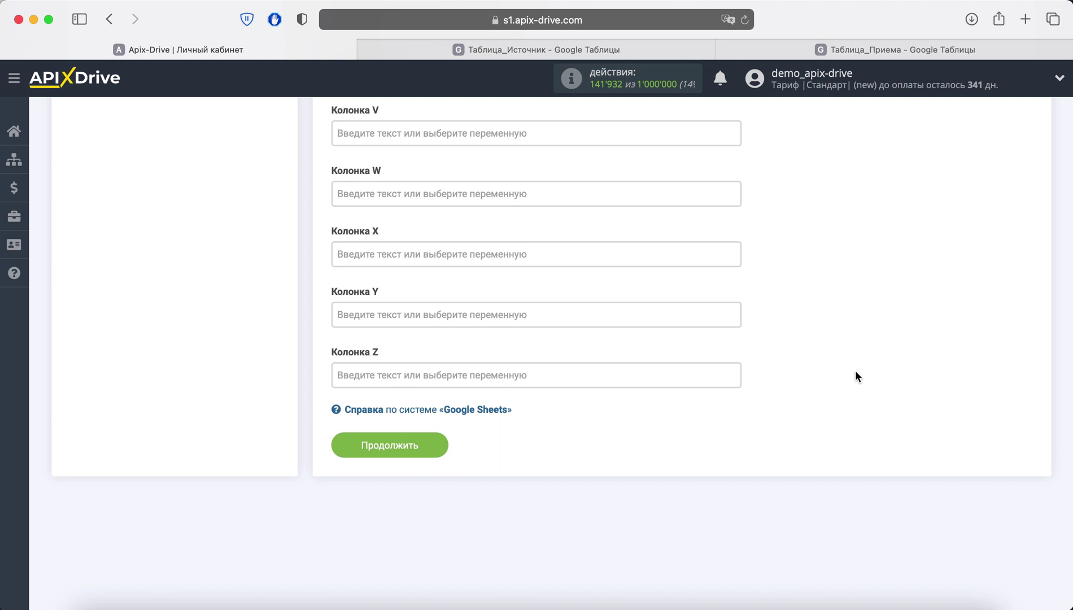
left_click(428, 439)
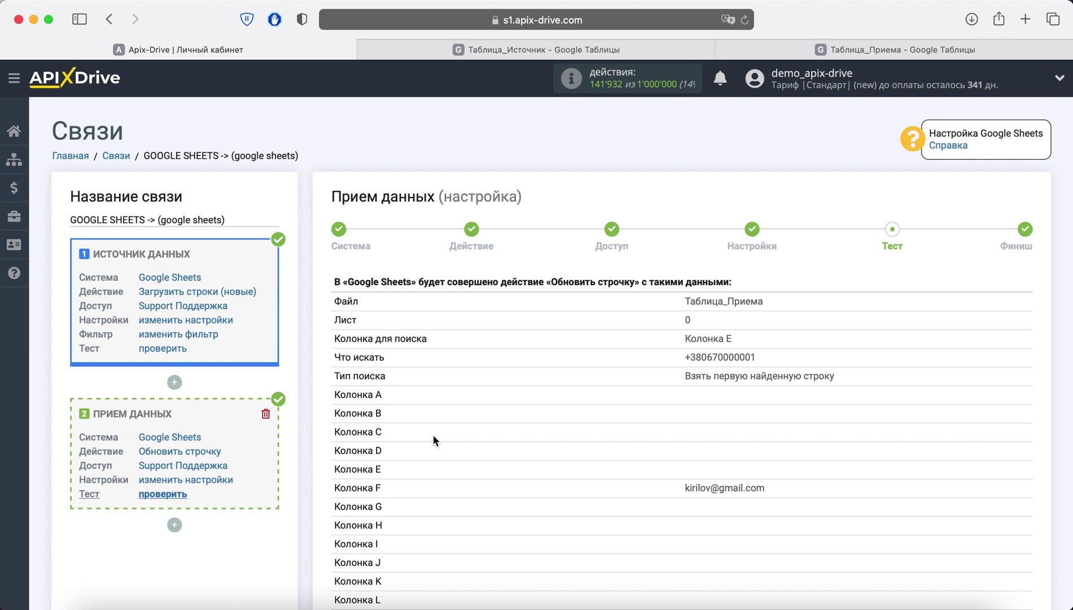
- Send the test data to Google Sheets, then check Таблица_Приема row 1 for the source e-mail in column F
scroll(433, 438, "down", 10)
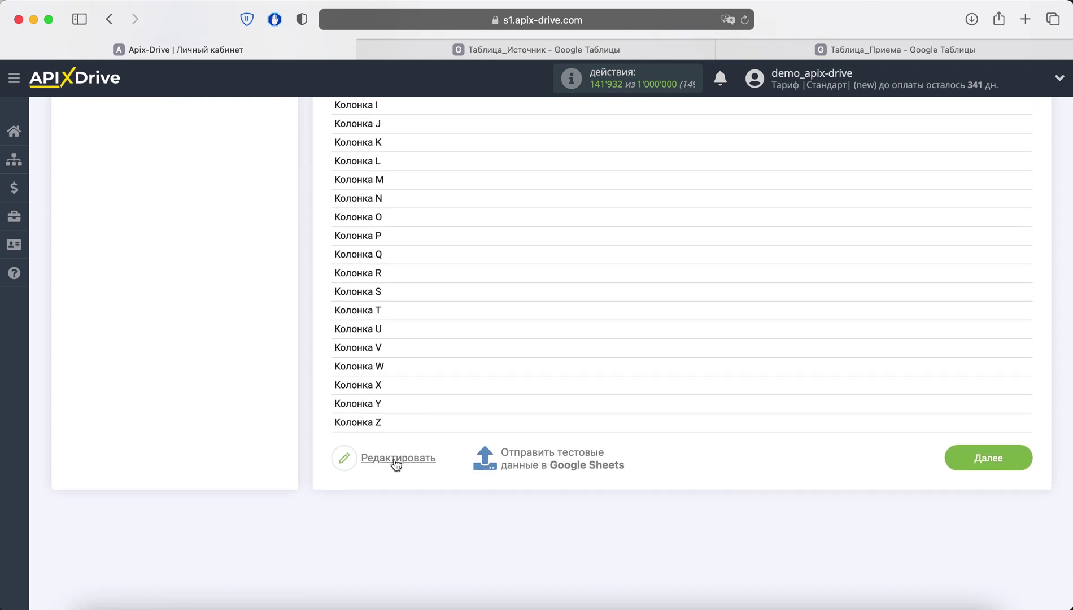
left_click(524, 461)
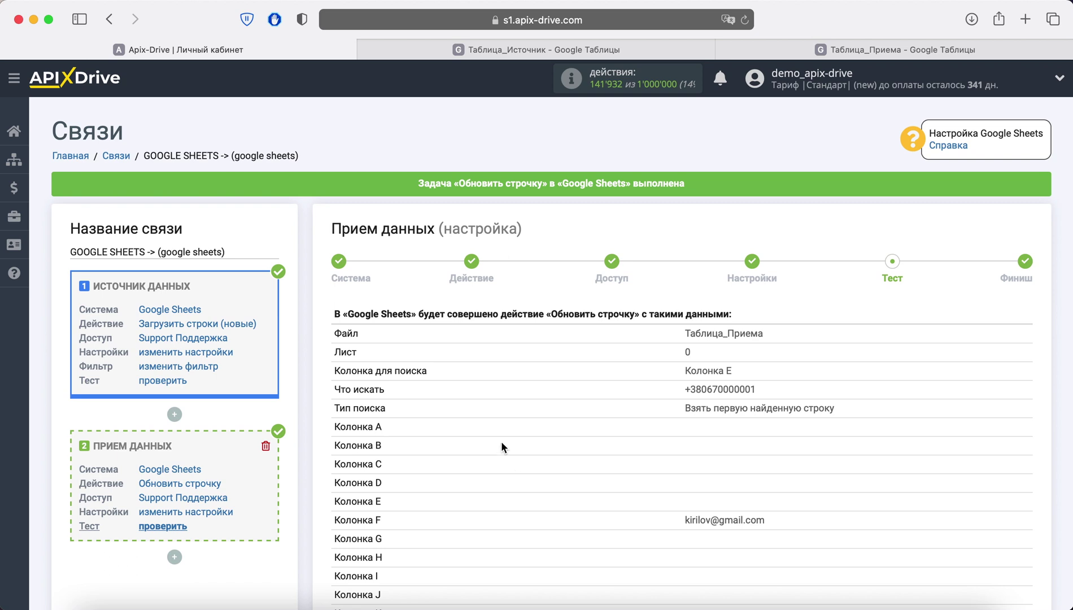
left_click(851, 50)
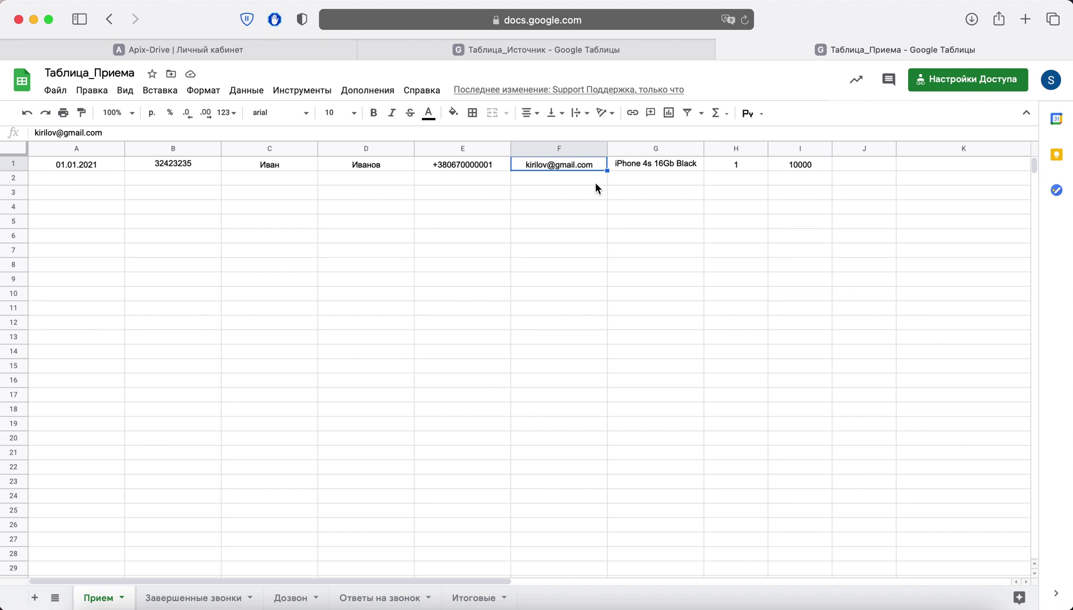
- Return to ApiX-Drive and advance the Google Sheets receiver setup to the Финиш step
left_click(236, 45)
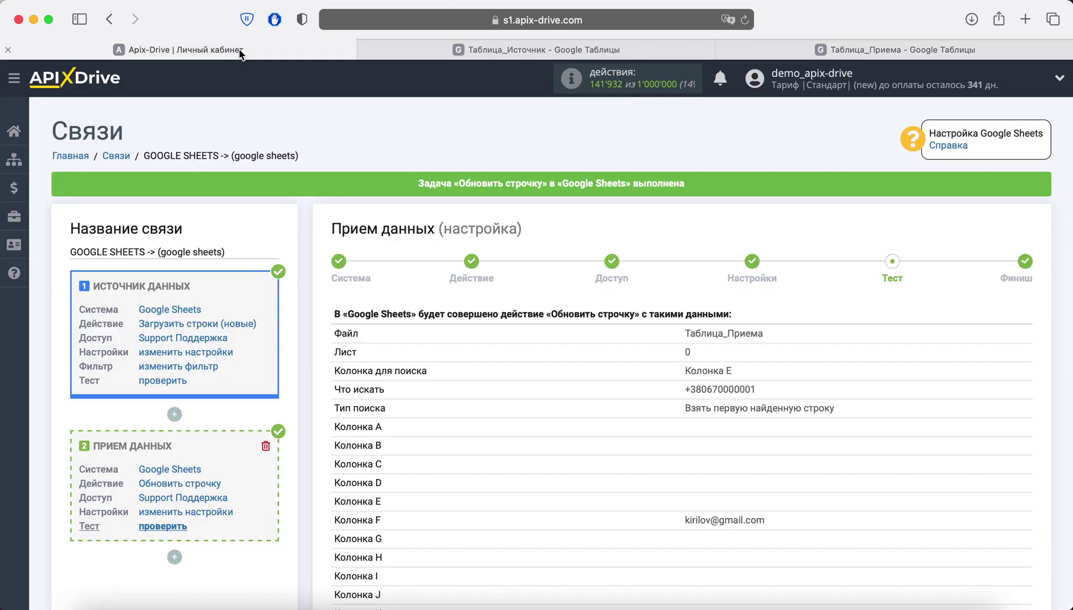
scroll(630, 266, "down", 3)
scroll(631, 266, "down", 3)
scroll(631, 266, "down", 2)
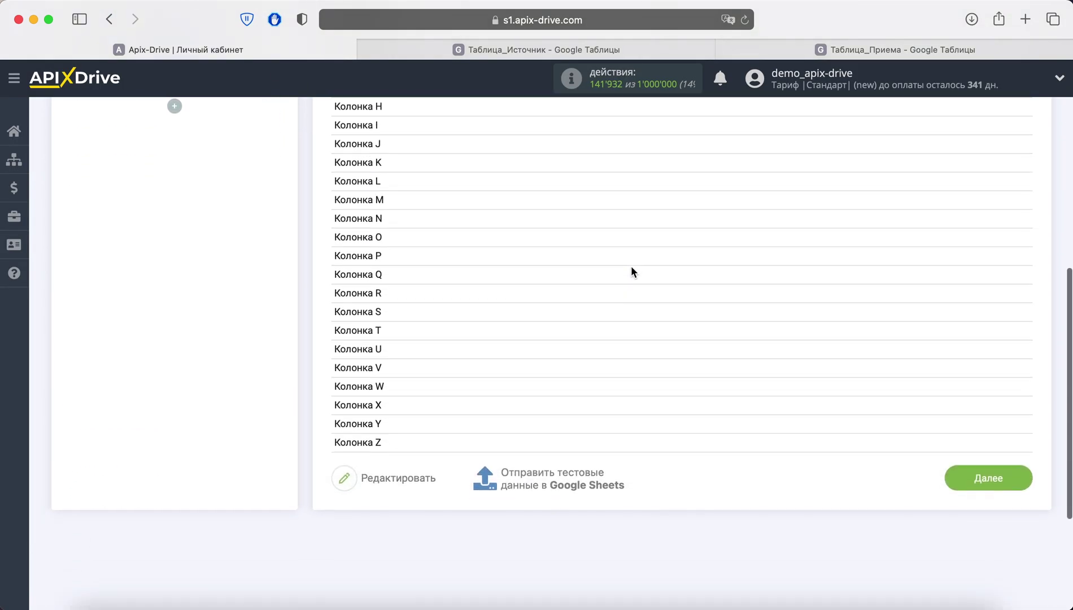
left_click(969, 479)
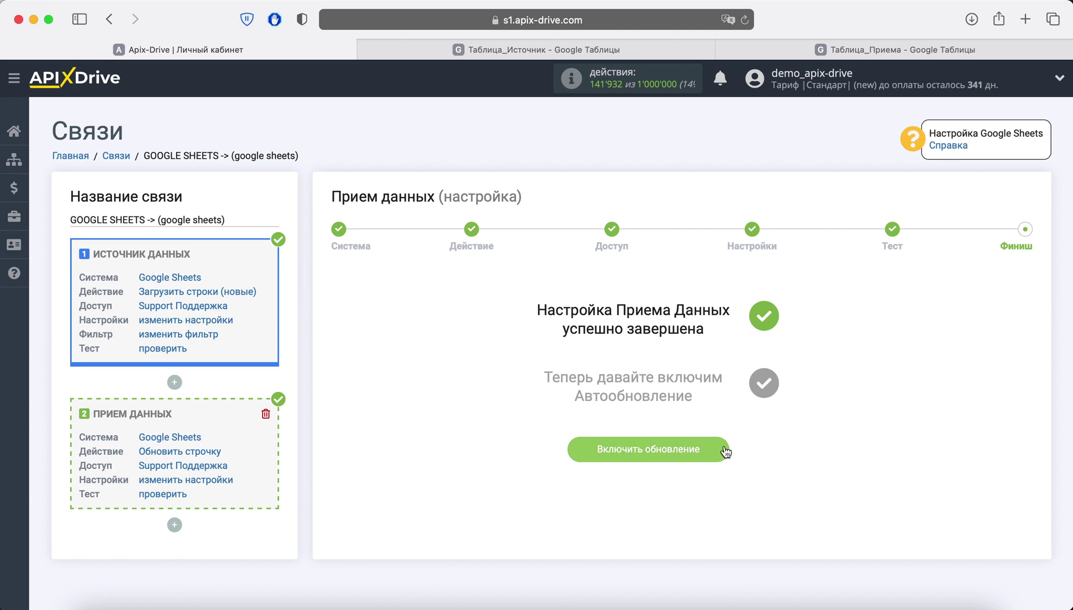
- Enable auto-update and save the connection's Интервал обновления as '5 минут' instead of 10
left_click(650, 449)
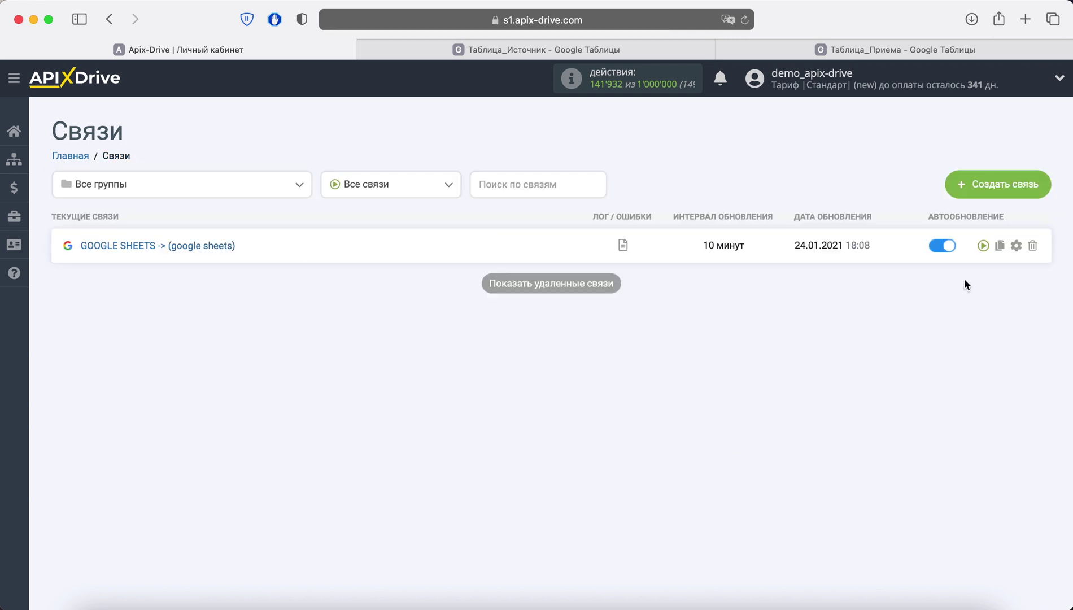
left_click(1016, 245)
left_click(562, 348)
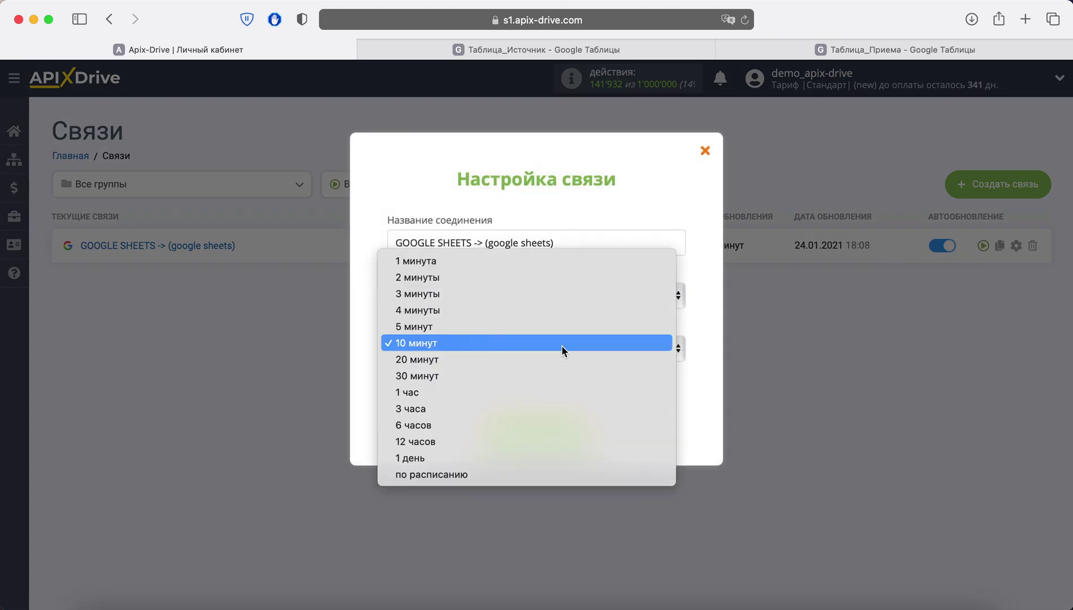
left_click(511, 326)
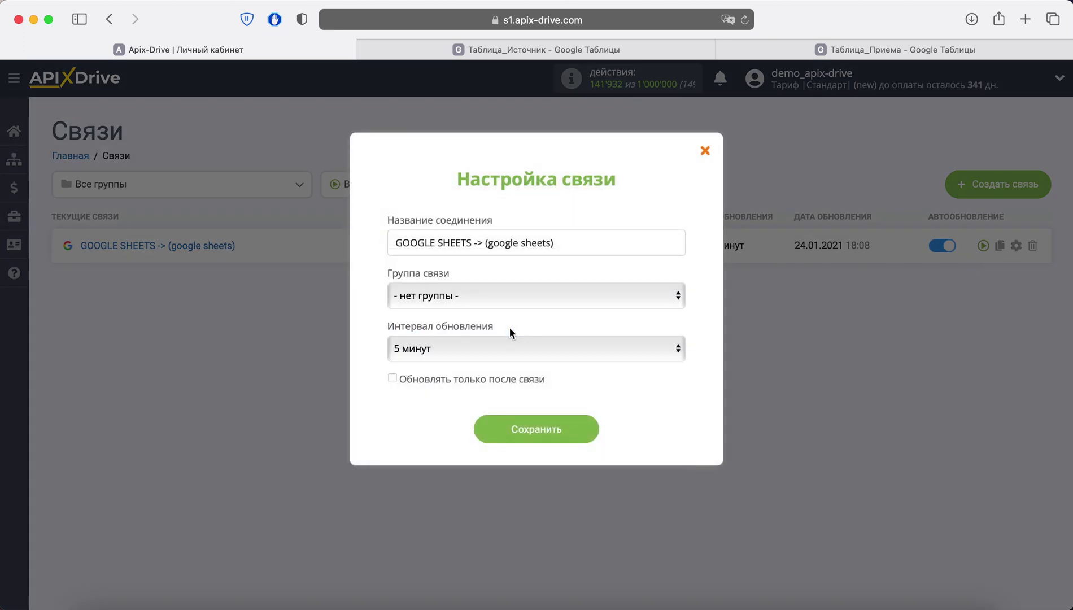
left_click(579, 434)
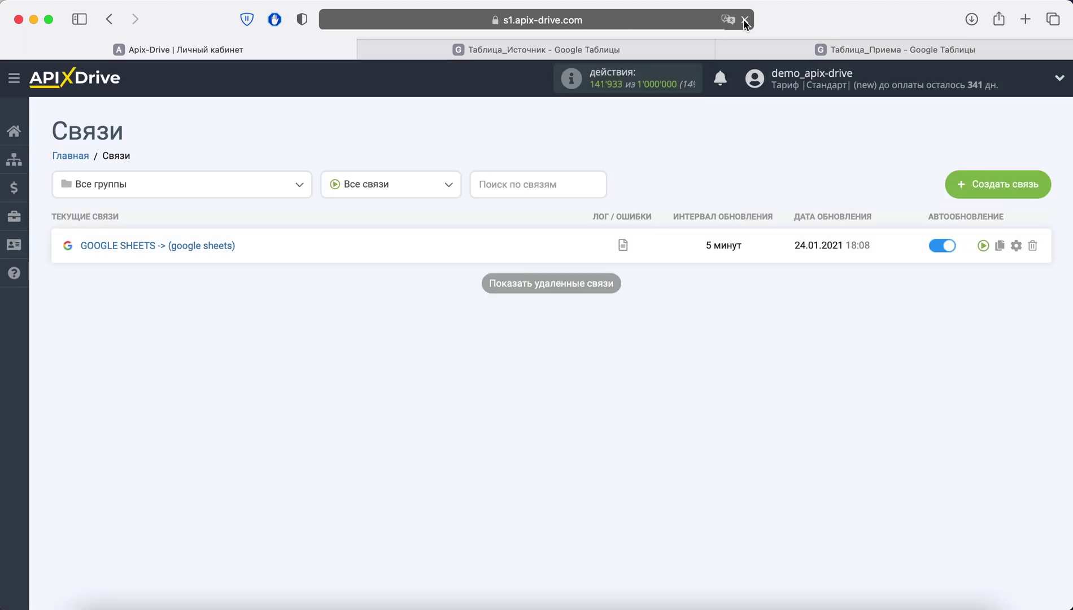
left_click(744, 19)
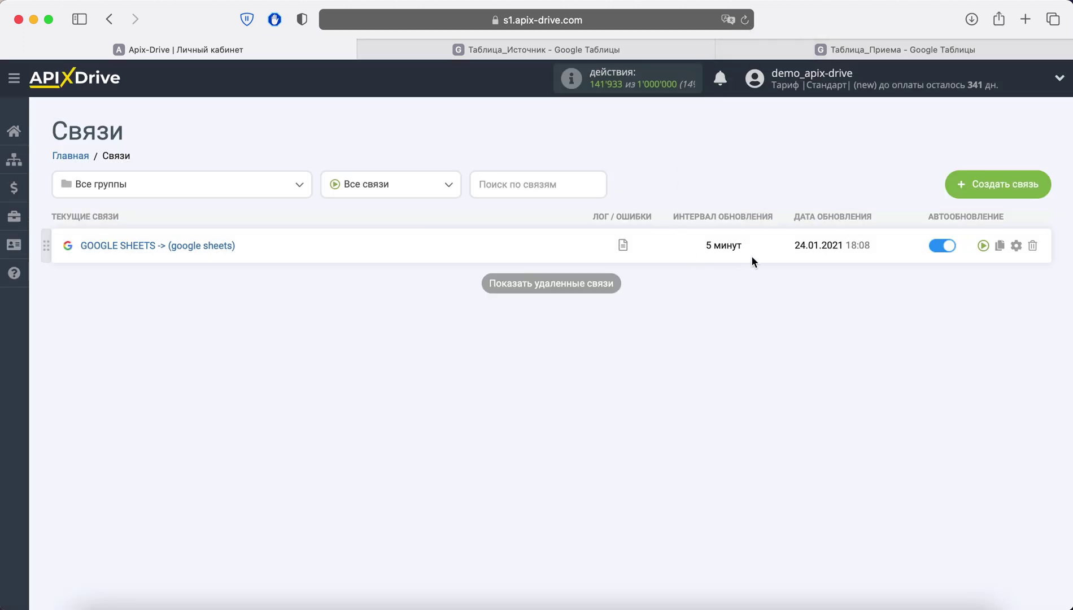